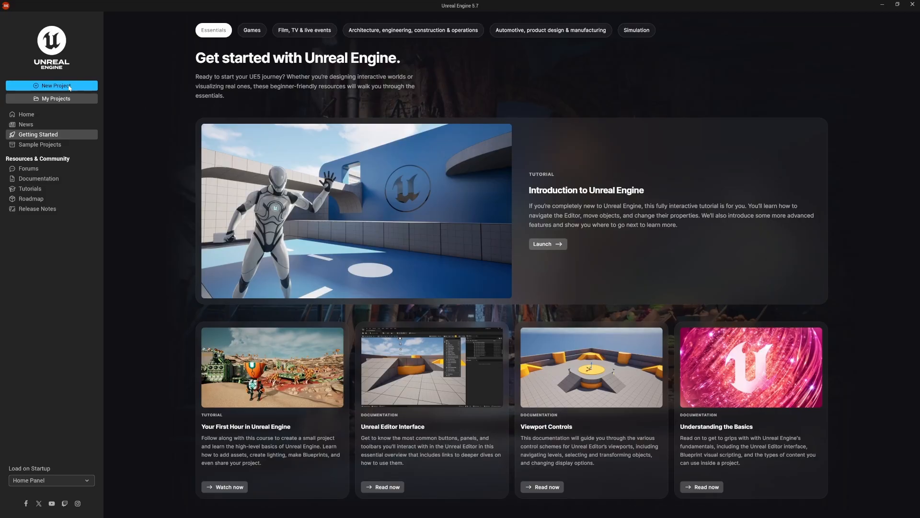
# Start a new project and browse the Virtual Studio, Other and OnAir Graphics template categories.
pyautogui.click(54, 87)
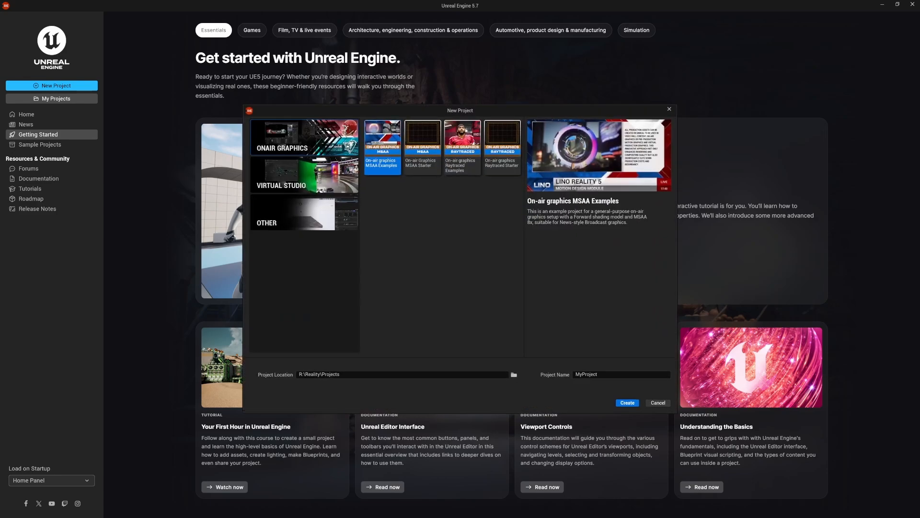
pyautogui.moveTo(476, 116); pyautogui.dragTo(441, 118)
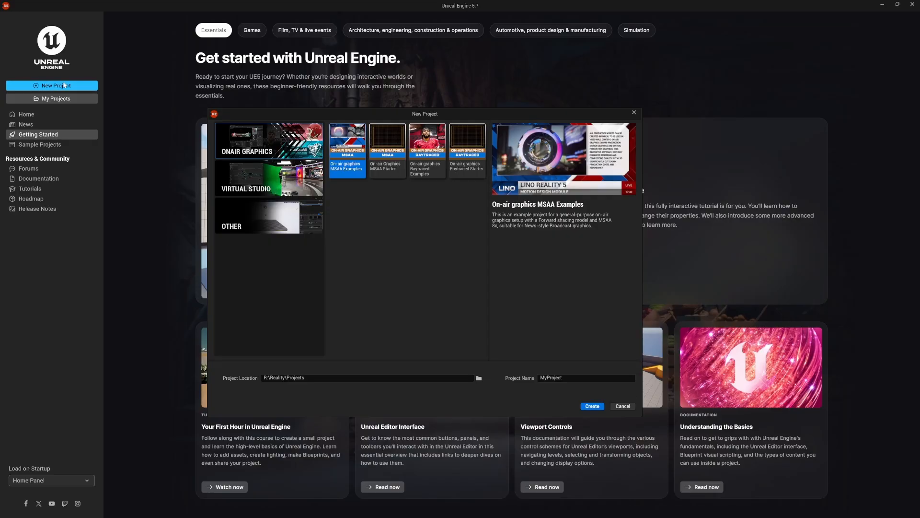
pyautogui.click(296, 180)
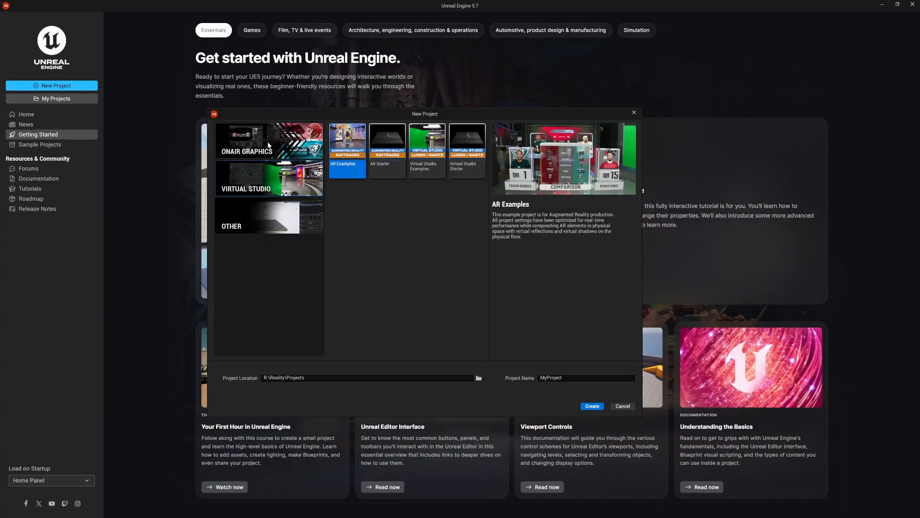
pyautogui.click(259, 219)
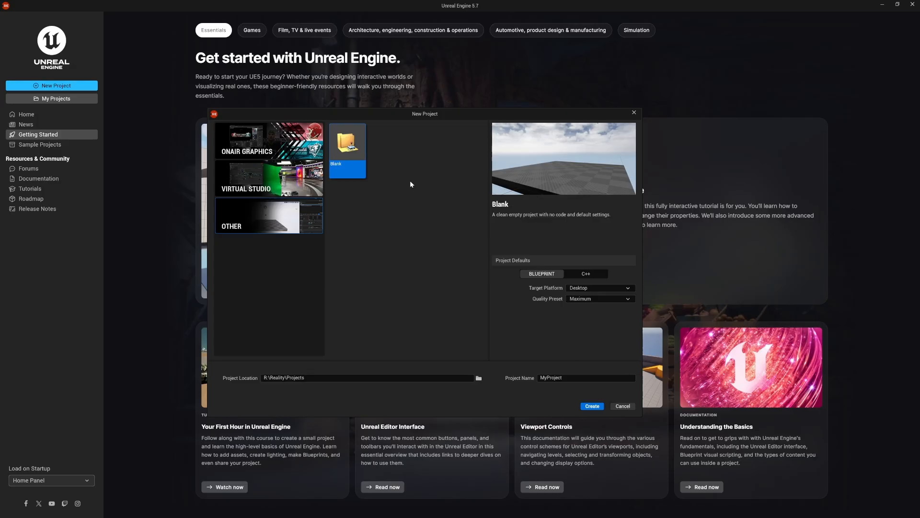
pyautogui.click(254, 143)
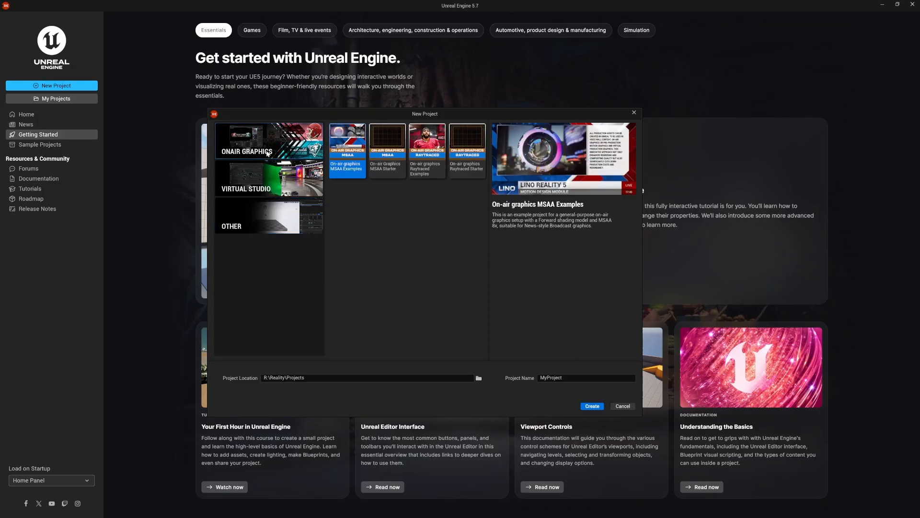
# Create a project named ImageSeqeunce from the On-air Graphics MSAA Starter template.
pyautogui.click(384, 157)
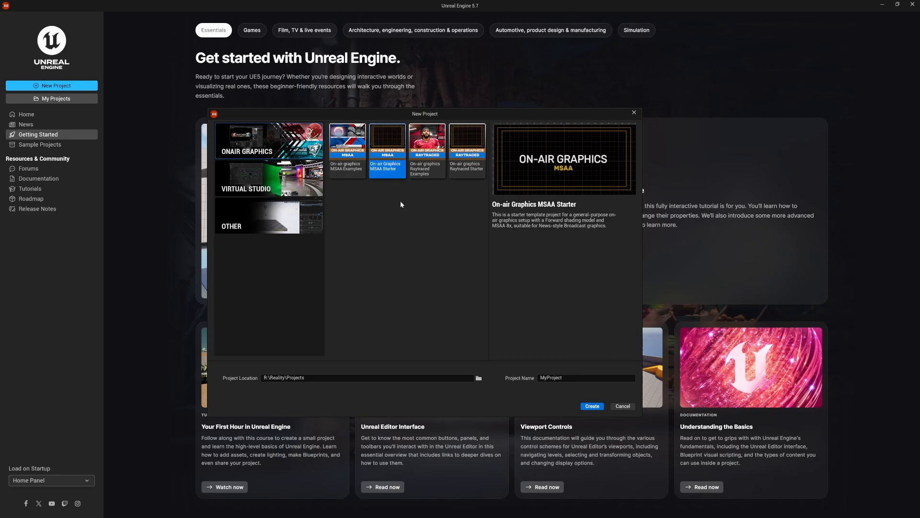
pyautogui.doubleClick(551, 377)
pyautogui.write('Image')
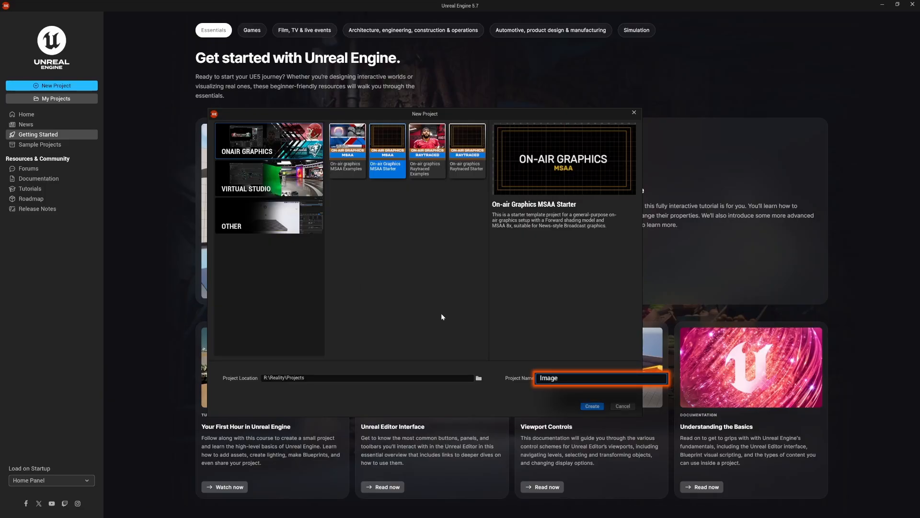
pyautogui.write('Seqeunce')
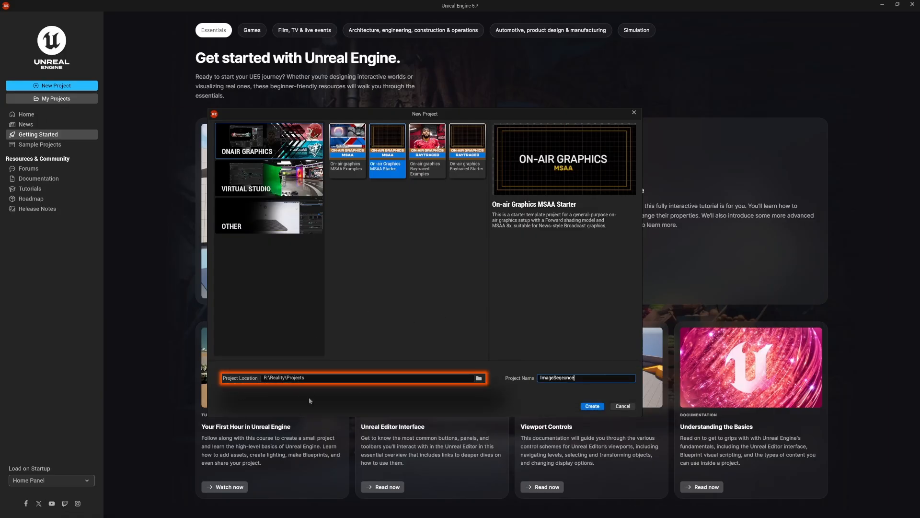
pyautogui.click(592, 406)
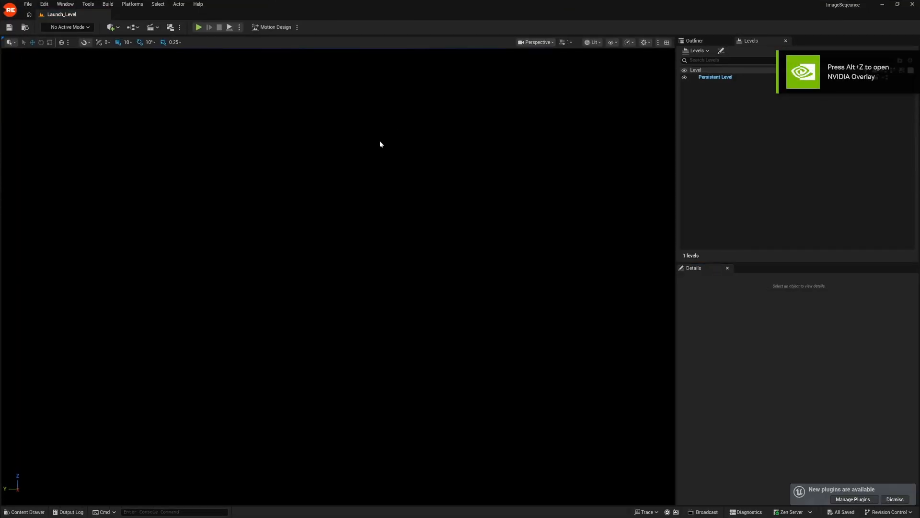
# Dismiss the new plugins notice, then create a folder named Level in the Content folder and open it.
pyautogui.click(894, 499)
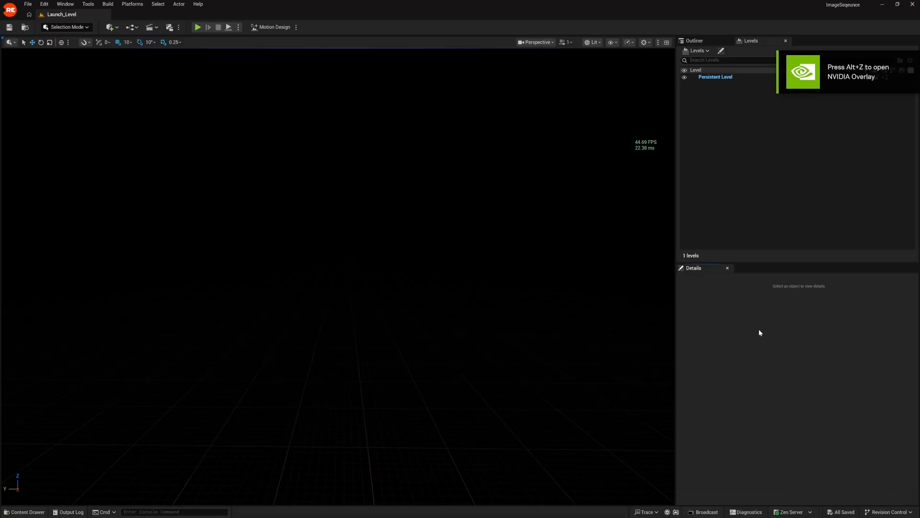
pyautogui.click(32, 512)
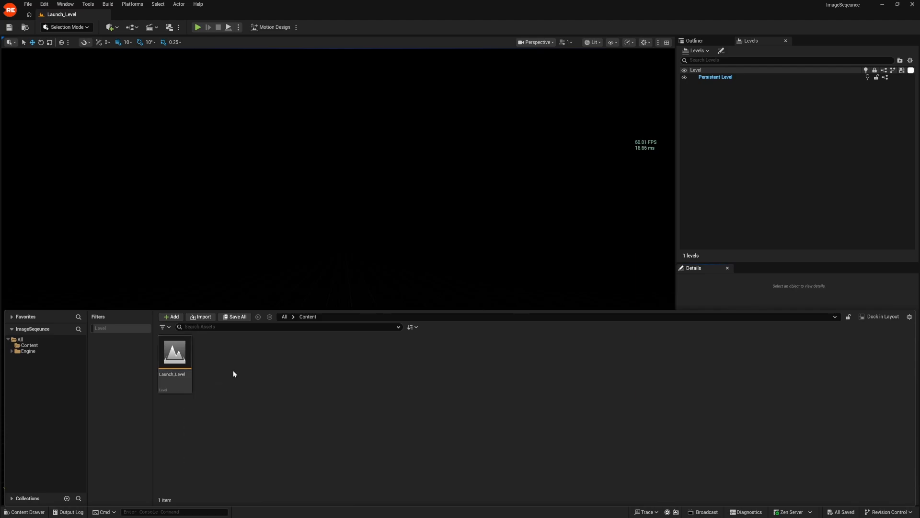
pyautogui.rightClick(221, 358)
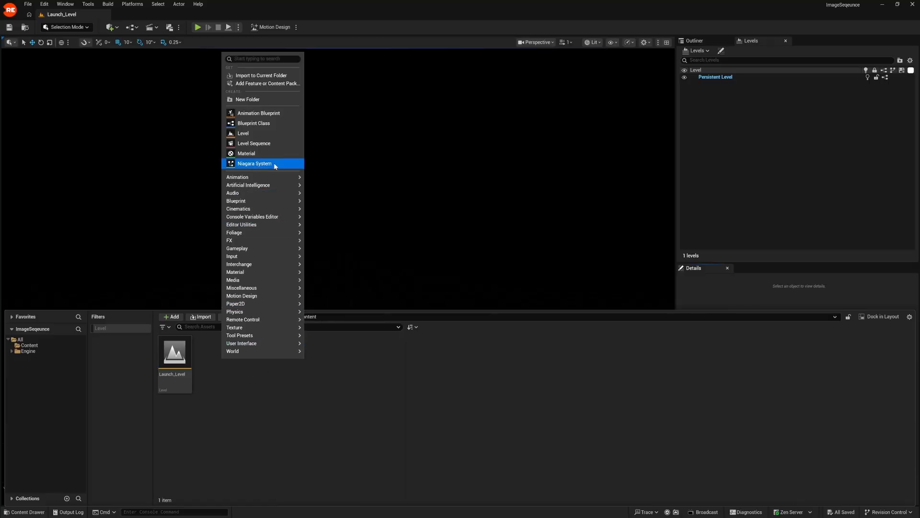
pyautogui.click(259, 99)
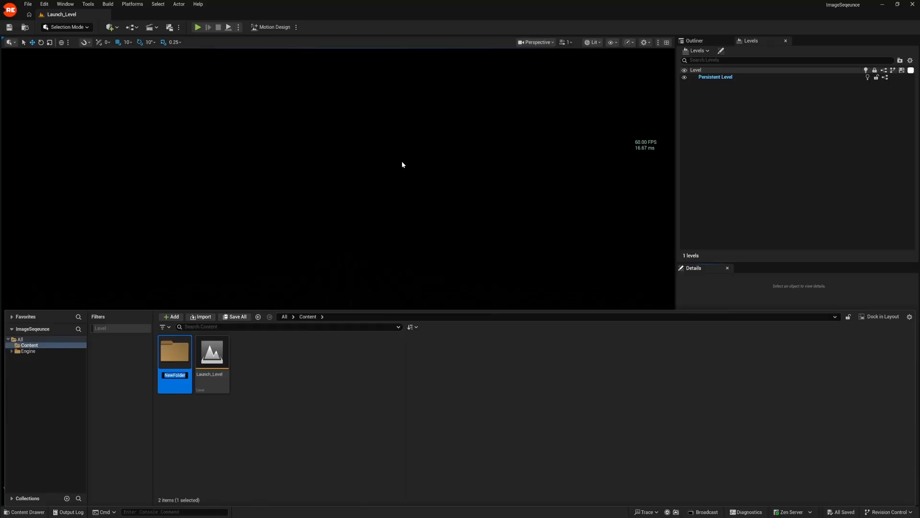
pyautogui.write('Level')
pyautogui.press('Return')
pyautogui.doubleClick(177, 361)
# Create a new level asset named BackgroundRender in the Level folder.
pyautogui.rightClick(203, 363)
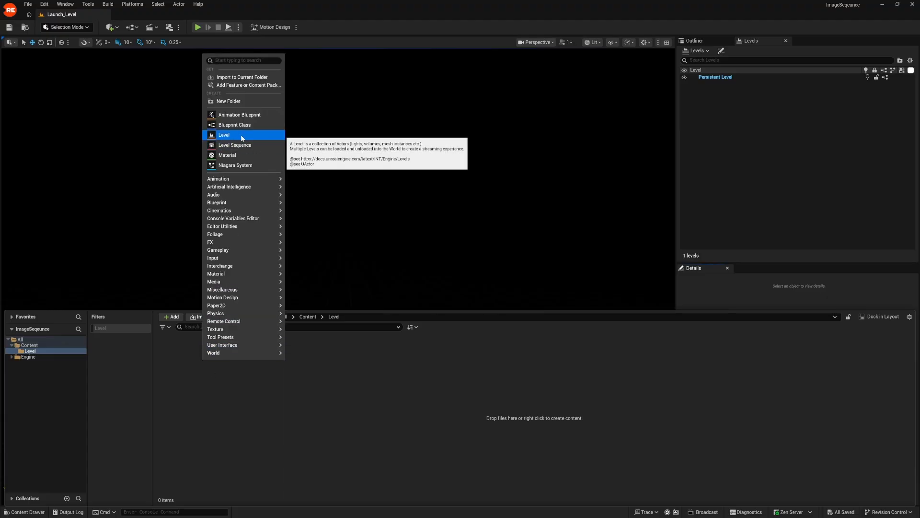
pyautogui.rightClick(207, 386)
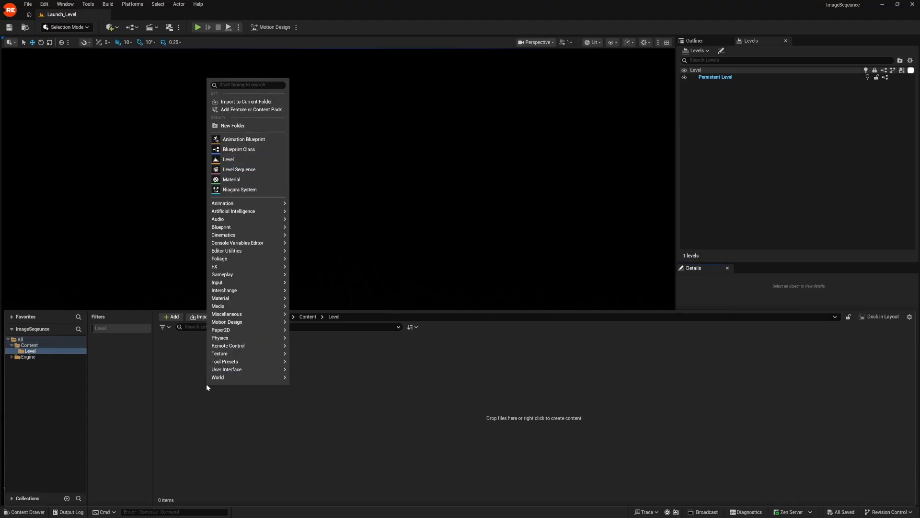
pyautogui.click(238, 161)
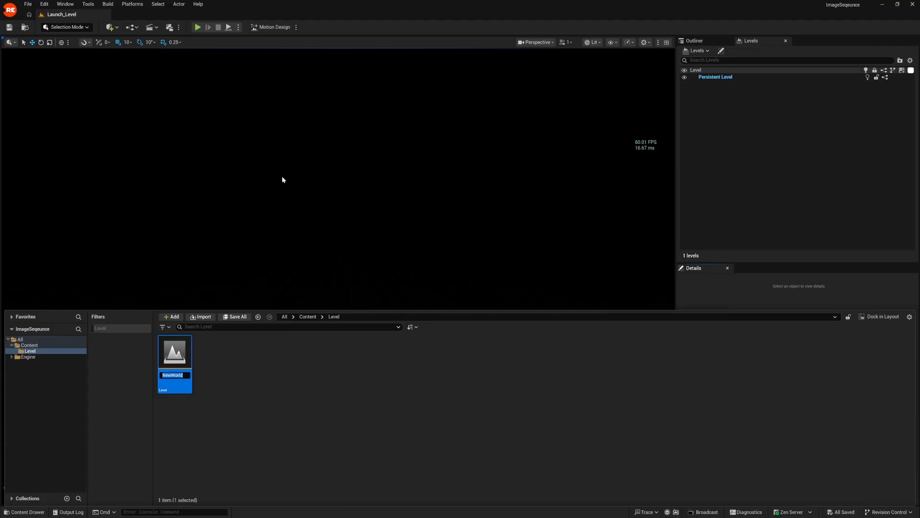
pyautogui.write('Background Render')
pyautogui.press('Return')
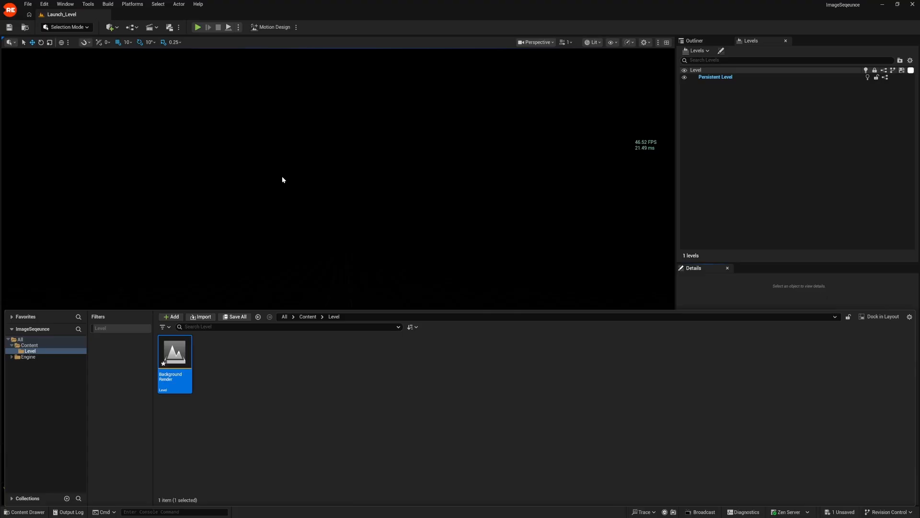
pyautogui.click(221, 368)
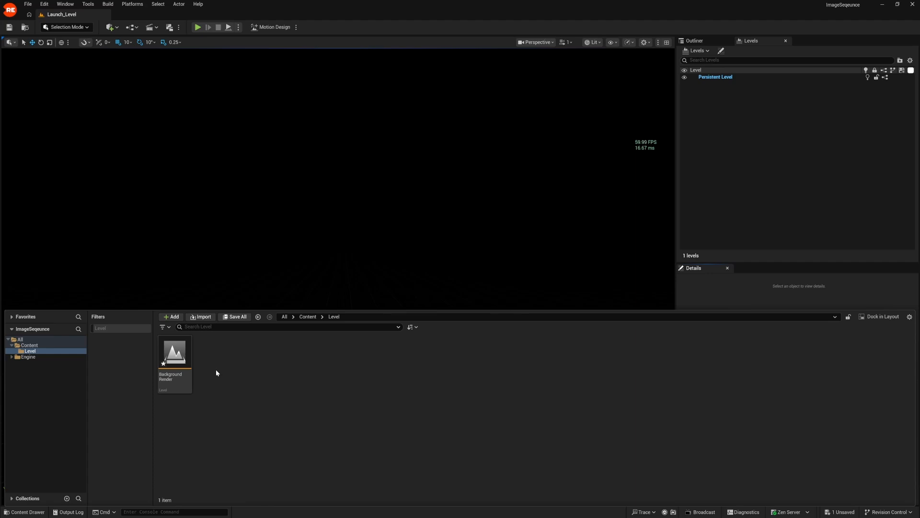
# Save the BackgroundRender level and open it in the editor.
pyautogui.click(185, 375)
pyautogui.hotkey('ctrl', 's')
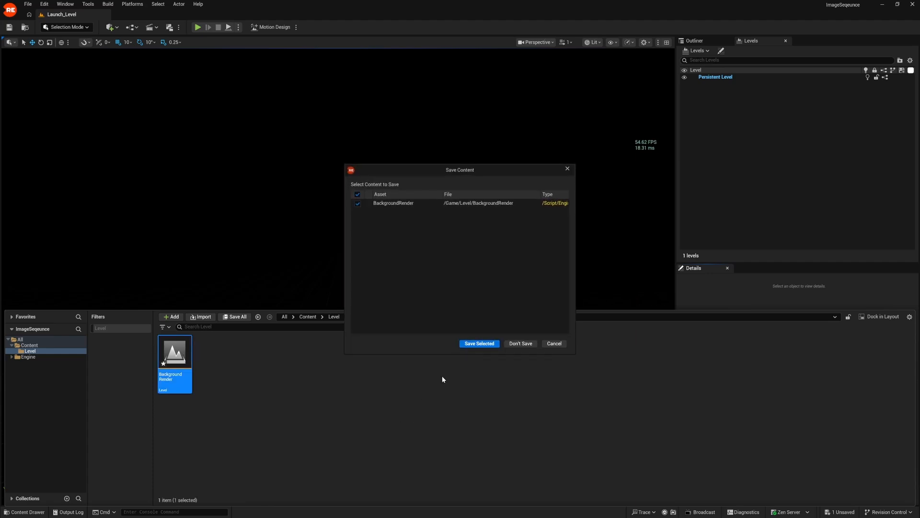
pyautogui.click(479, 343)
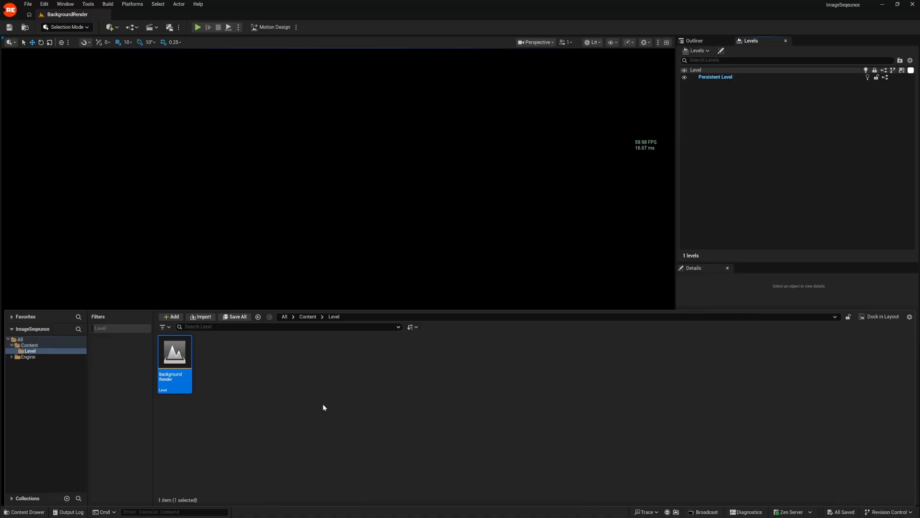
pyautogui.click(435, 173)
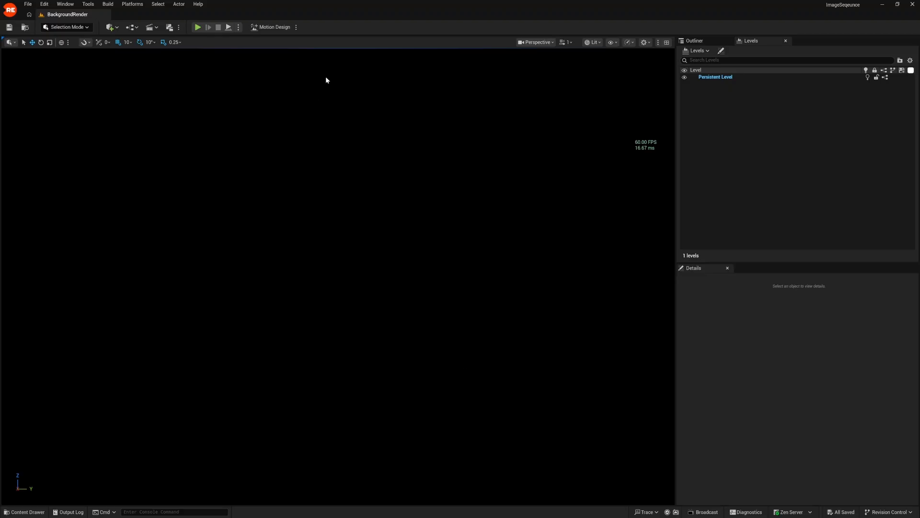
# Switch to Motion Design mode and spawn all the default scene actors: scene root, directional light, sky light, post process volume and cine camera.
pyautogui.click(271, 27)
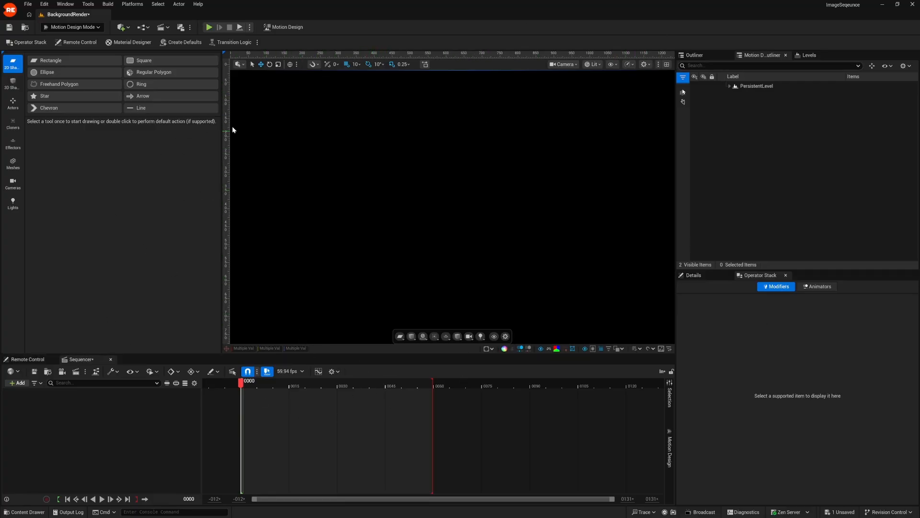
pyautogui.moveTo(221, 171); pyautogui.dragTo(177, 171)
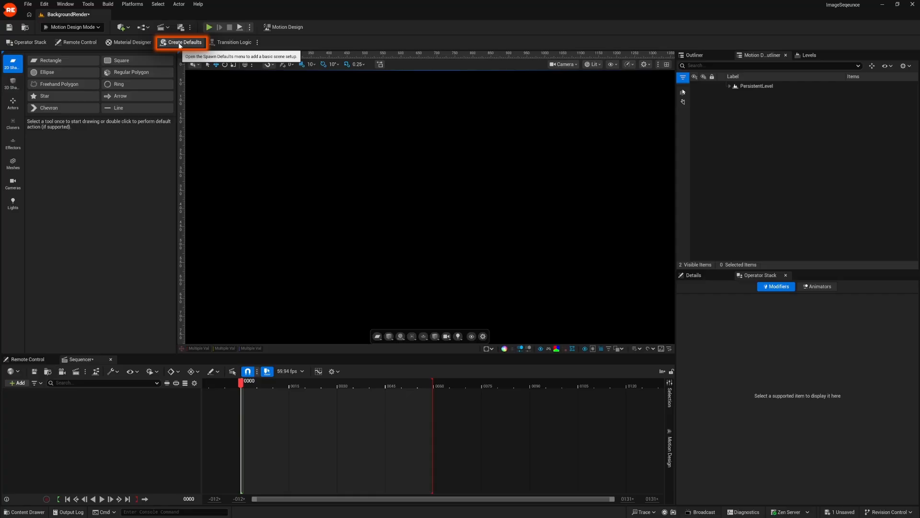
pyautogui.click(180, 43)
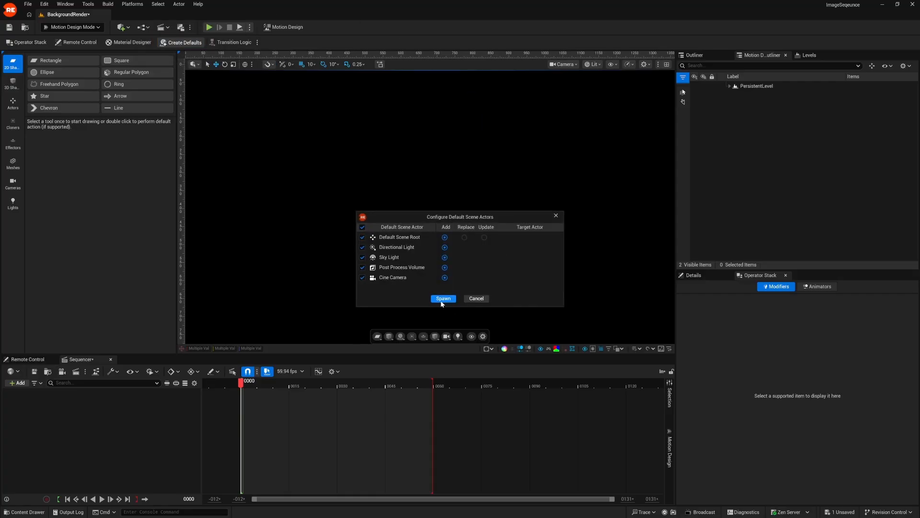
pyautogui.click(443, 299)
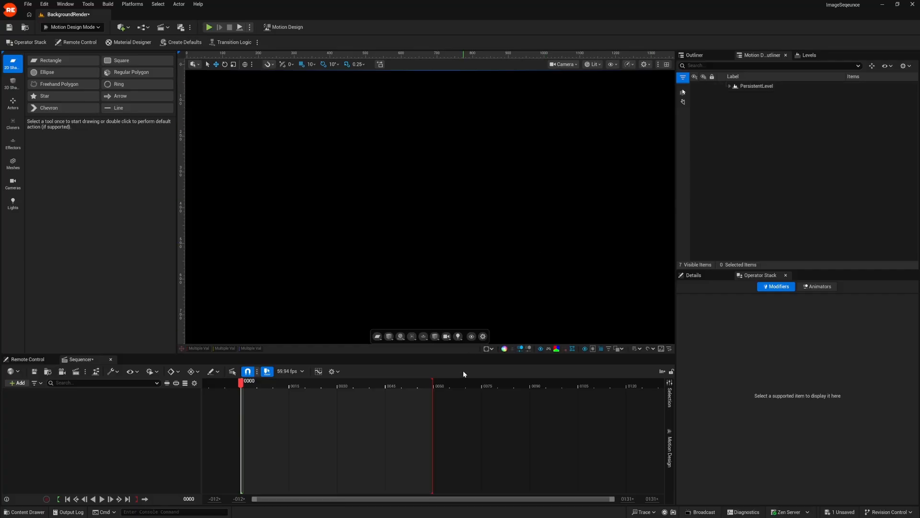
# Turn on the safe frame guides and show the viewport background as a checkerboard.
pyautogui.click(593, 349)
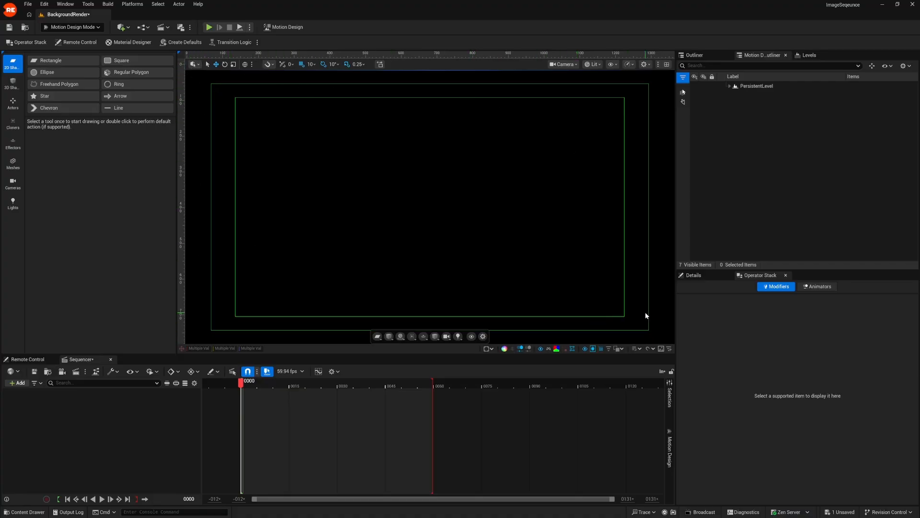
pyautogui.click(557, 348)
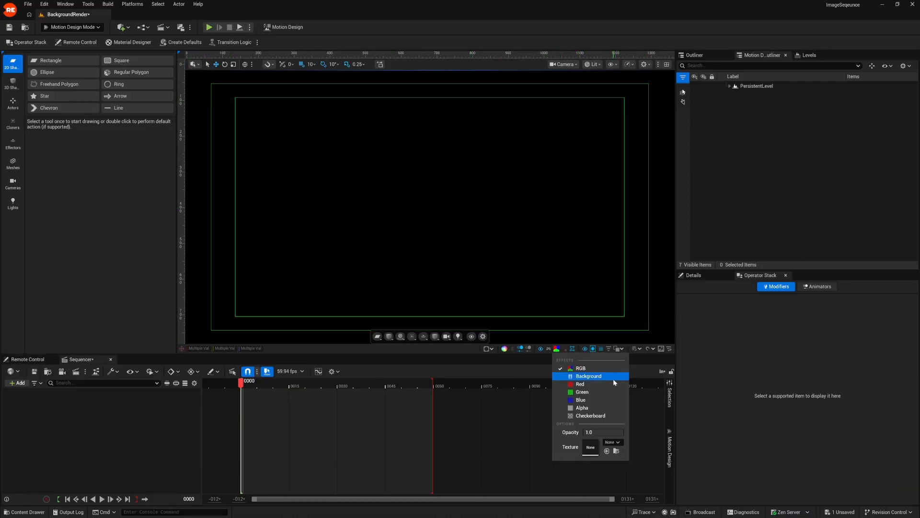
pyautogui.click(599, 413)
pyautogui.scroll(-3, 477, 237)
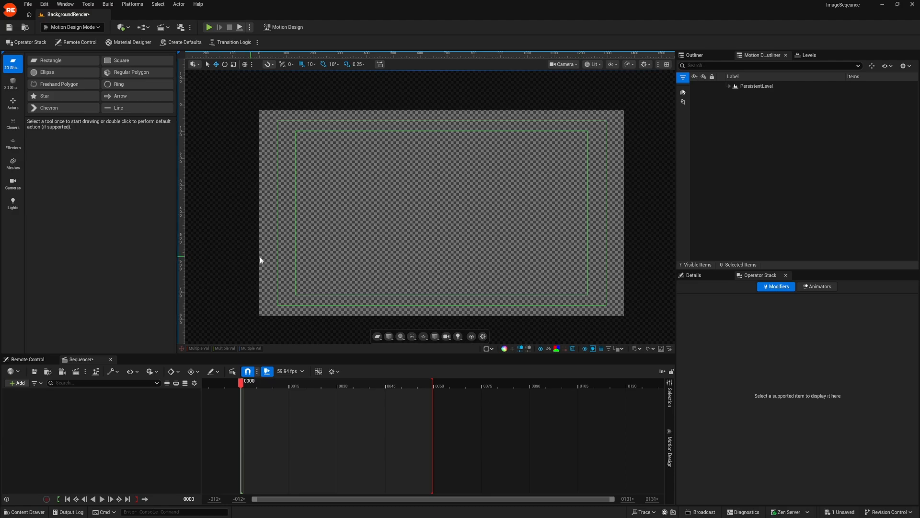
pyautogui.moveTo(176, 244)
pyautogui.mouseDown()
pyautogui.moveTo(340, 254)
pyautogui.moveTo(181, 259)
pyautogui.moveTo(164, 249)
pyautogui.mouseUp()
pyautogui.moveTo(447, 235); pyautogui.dragTo(421, 229, button='middle')
pyautogui.scroll(1, 417, 233)
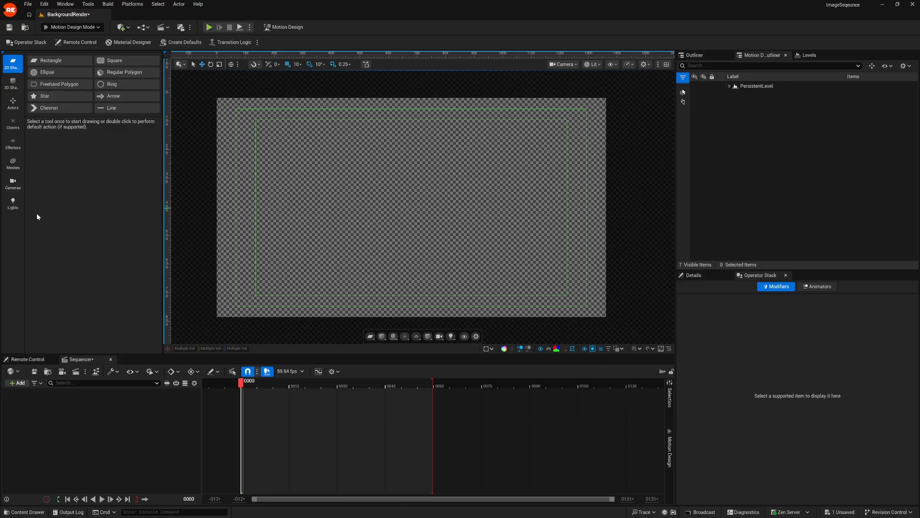
# Switch the editor to Selection mode and return it to Motion Design mode.
pyautogui.click(102, 27)
pyautogui.click(79, 44)
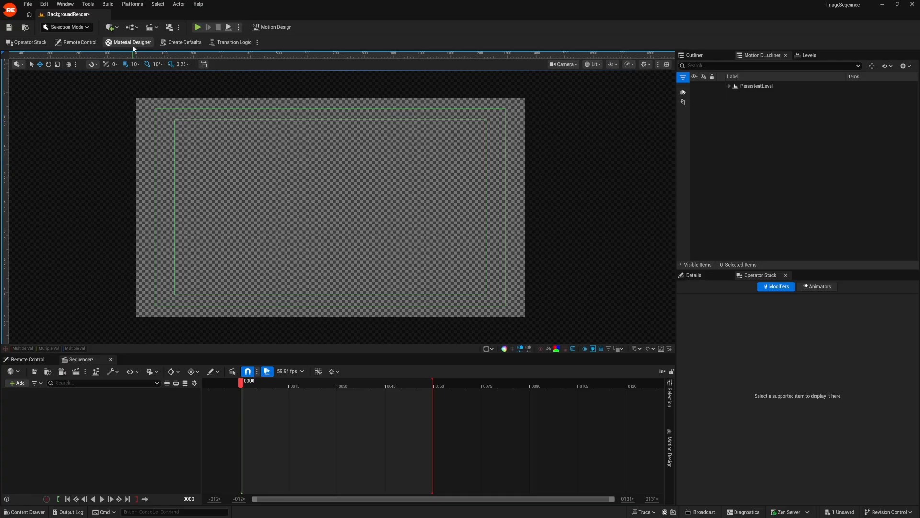
pyautogui.click(83, 28)
pyautogui.click(98, 98)
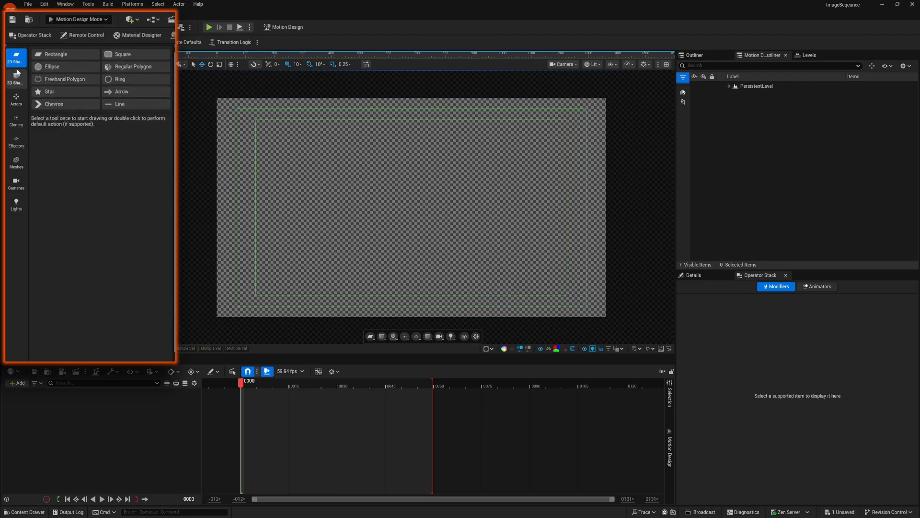
# Add a Grid cloner to the scene and open its details with the viewport in perspective view.
pyautogui.click(18, 123)
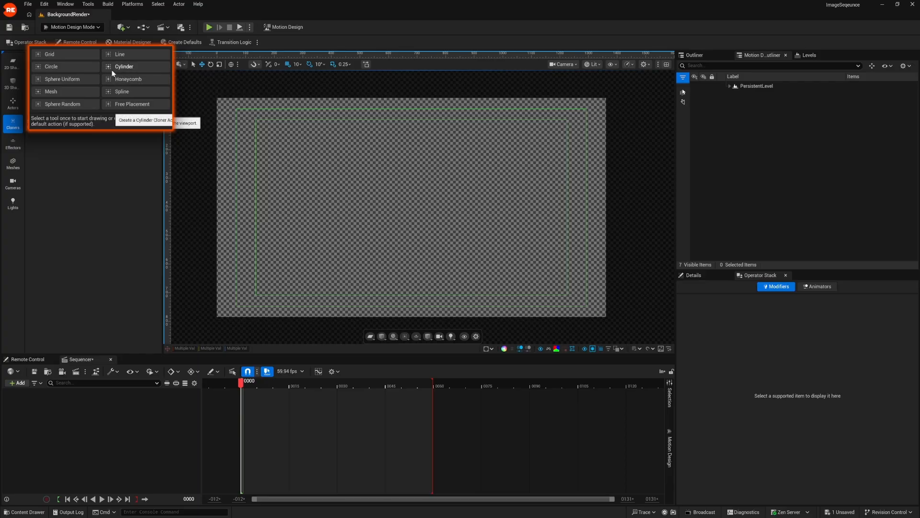
pyautogui.doubleClick(54, 60)
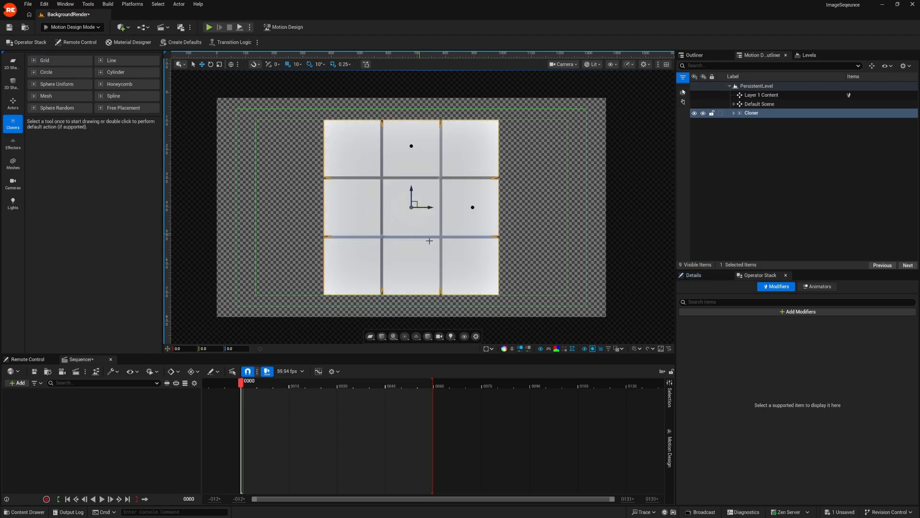
pyautogui.press('c')
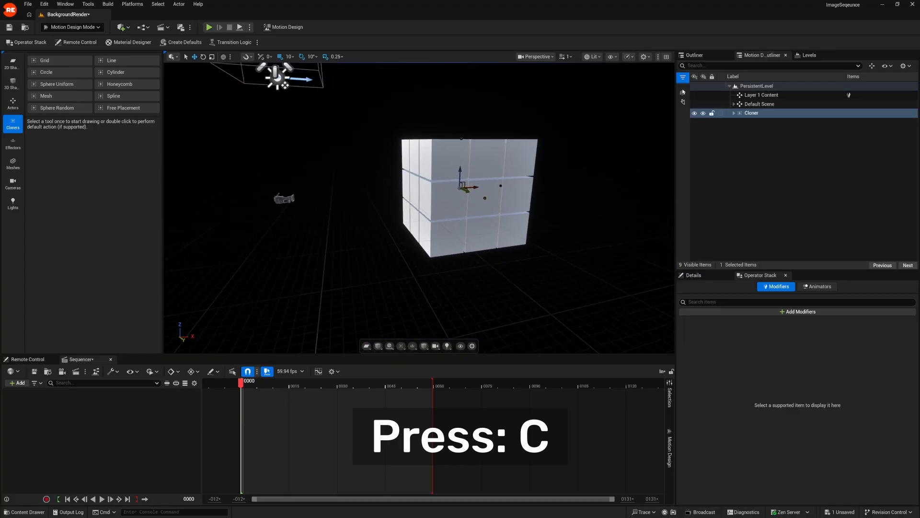
pyautogui.keyDown('alt'); pyautogui.moveTo(418, 207); pyautogui.dragTo(249, 197); pyautogui.keyUp('alt')
pyautogui.moveTo(691, 275); pyautogui.dragTo(676, 254)
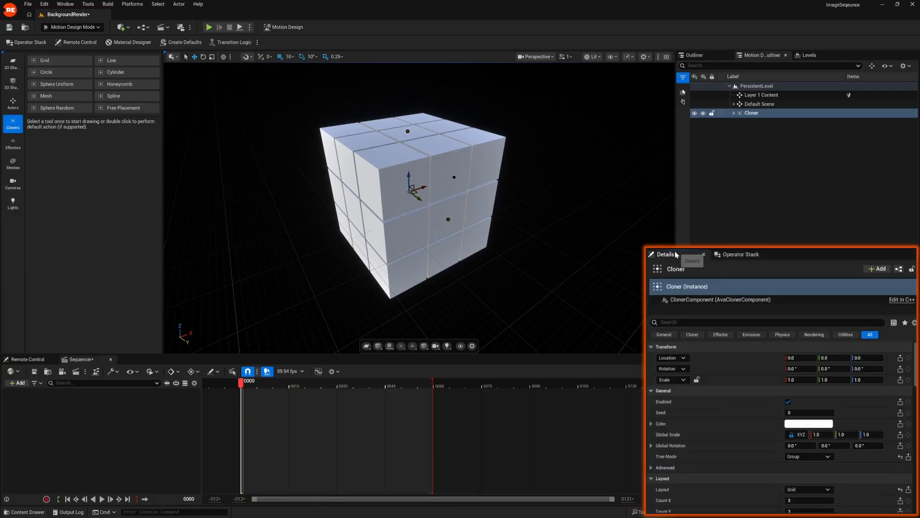
# Set the Cloner's grid counts to 50 in X, 50 in Y and 0 in Z.
pyautogui.scroll(-3, 719, 407)
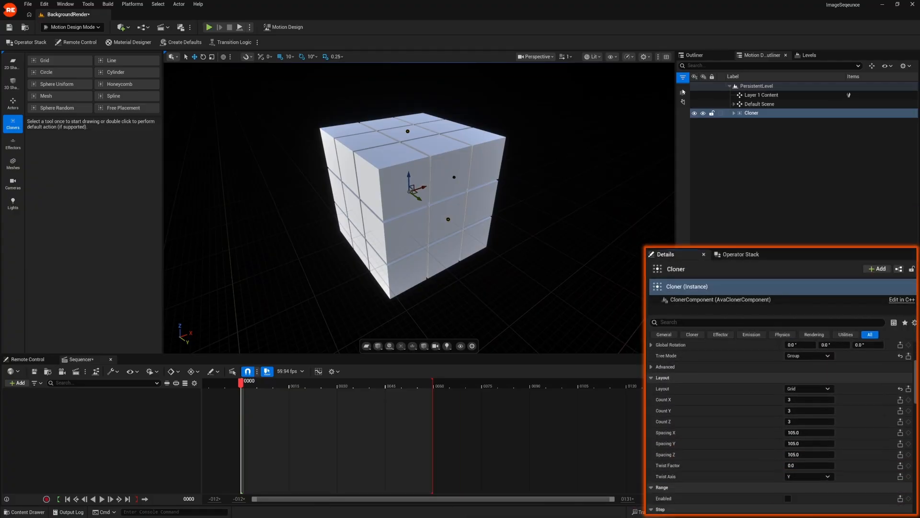
pyautogui.moveTo(797, 399); pyautogui.dragTo(791, 421)
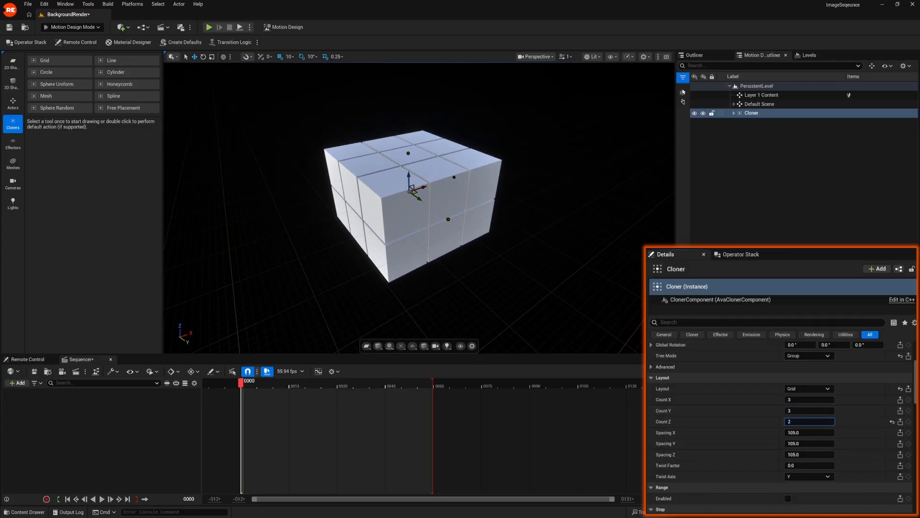
pyautogui.press('s')
pyautogui.moveTo(571, 281)
pyautogui.mouseDown(button='right')
pyautogui.moveTo(558, 276)
pyautogui.moveTo(563, 249)
pyautogui.moveTo(556, 268)
pyautogui.moveTo(571, 287)
pyautogui.mouseUp(button='right')
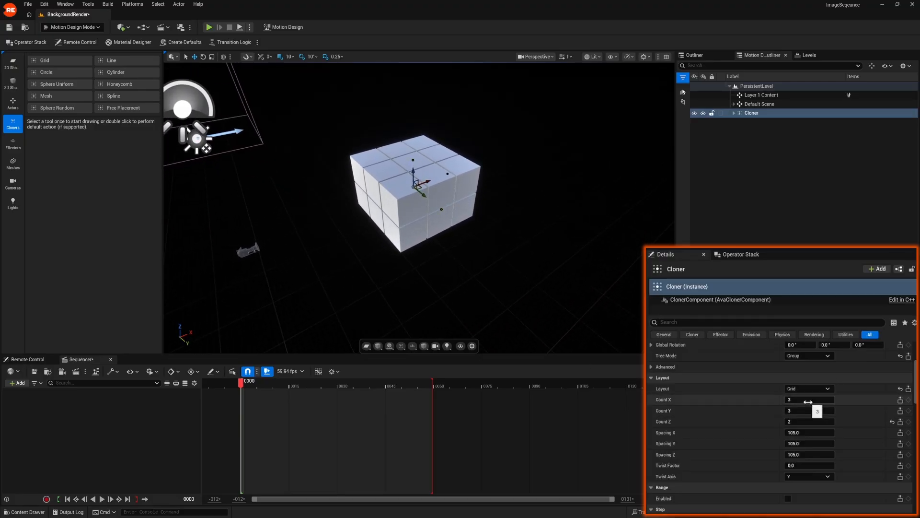
pyautogui.press('Return')
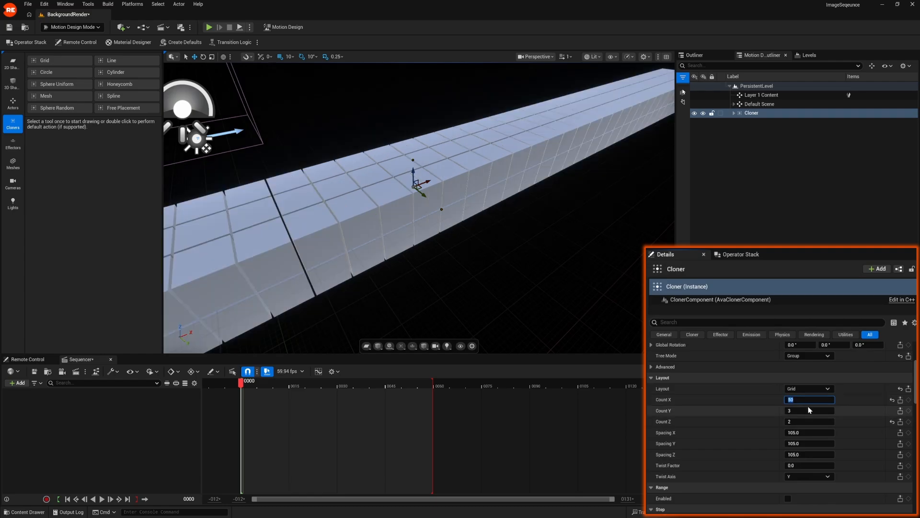
pyautogui.press('Return')
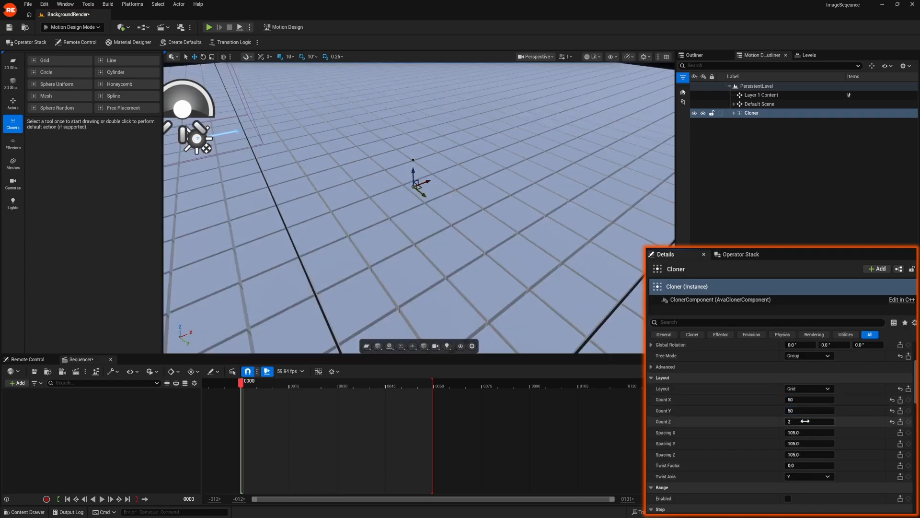
pyautogui.write('0')
pyautogui.press('Return')
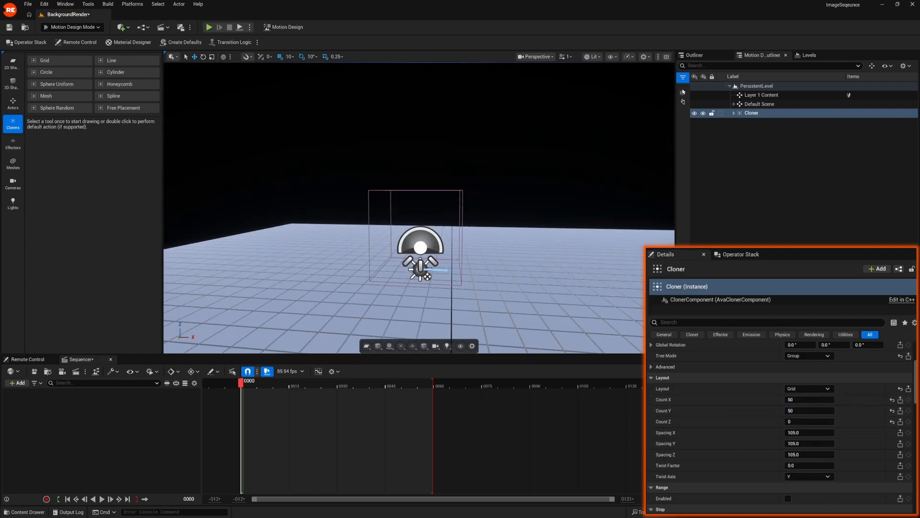
pyautogui.scroll(1, 398, 216)
pyautogui.moveTo(419, 207); pyautogui.dragTo(539, 196, button='right')
pyautogui.press('w')
pyautogui.press('s')
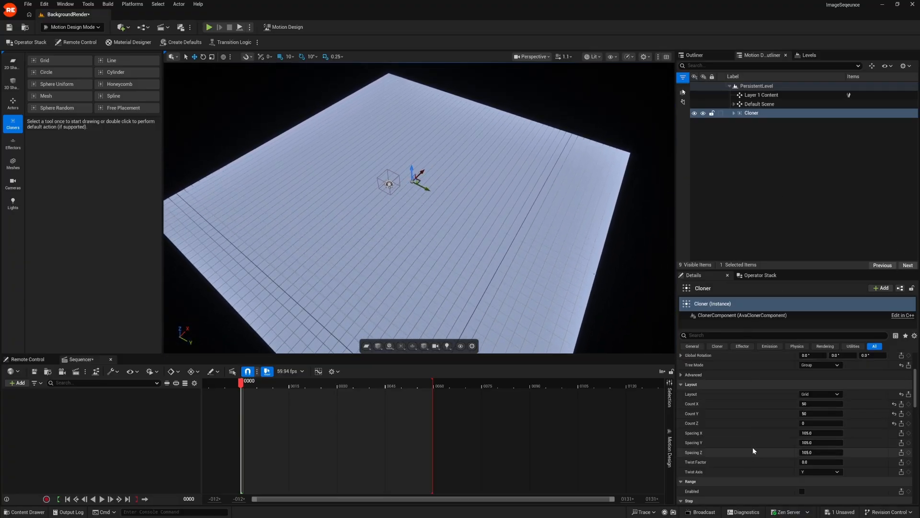
# Enable the Cloner's Step option, try an X position step of about -0.6 and reset the position to its default.
pyautogui.scroll(-3, 748, 443)
pyautogui.moveTo(740, 439); pyautogui.dragTo(745, 459, button='right')
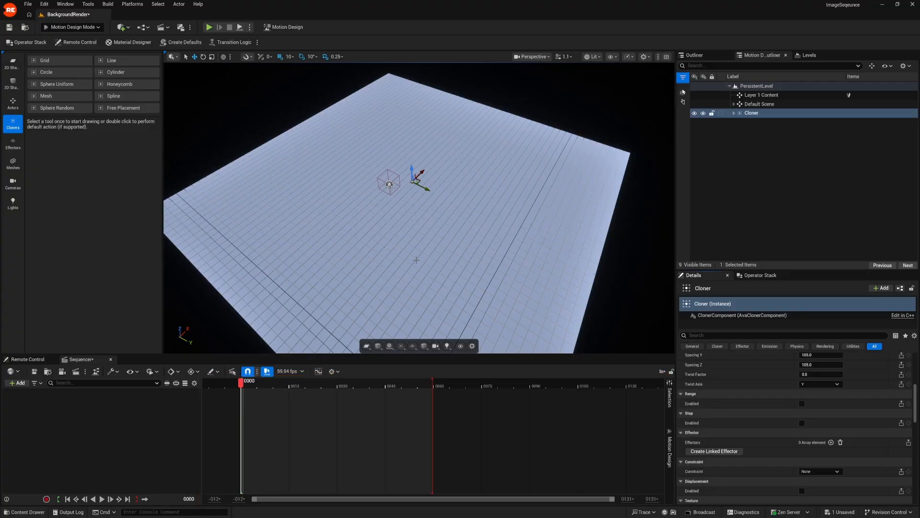
pyautogui.click(802, 423)
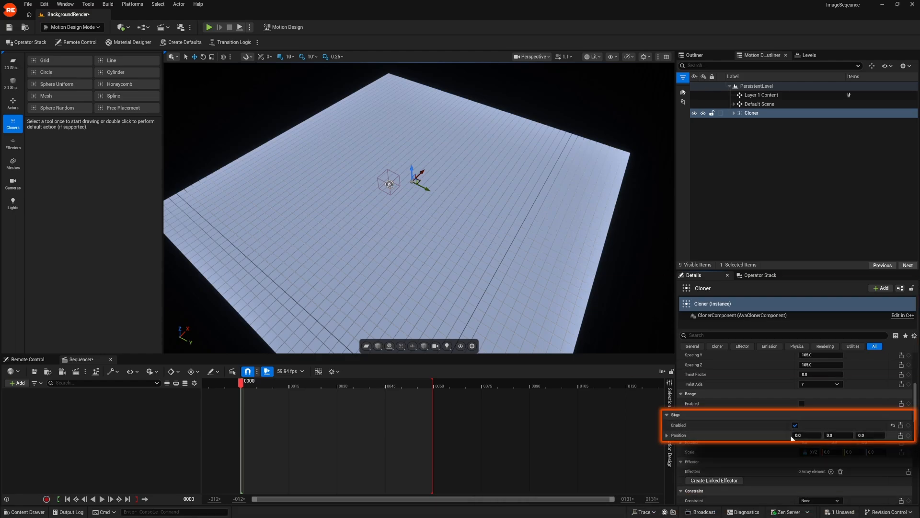
pyautogui.moveTo(816, 435)
pyautogui.mouseDown()
pyautogui.moveTo(767, 434)
pyautogui.moveTo(830, 435)
pyautogui.moveTo(772, 434)
pyautogui.moveTo(822, 434)
pyautogui.moveTo(777, 434)
pyautogui.moveTo(815, 435)
pyautogui.moveTo(803, 435)
pyautogui.mouseUp()
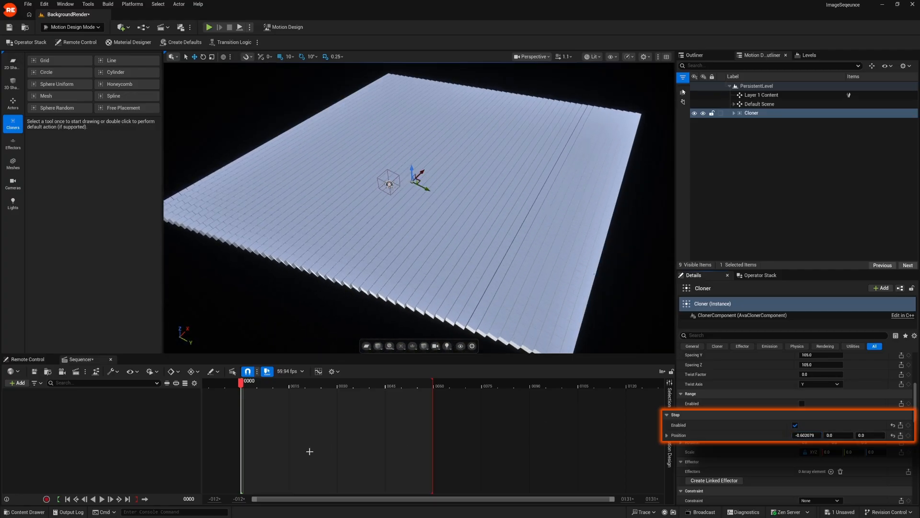
pyautogui.click(893, 435)
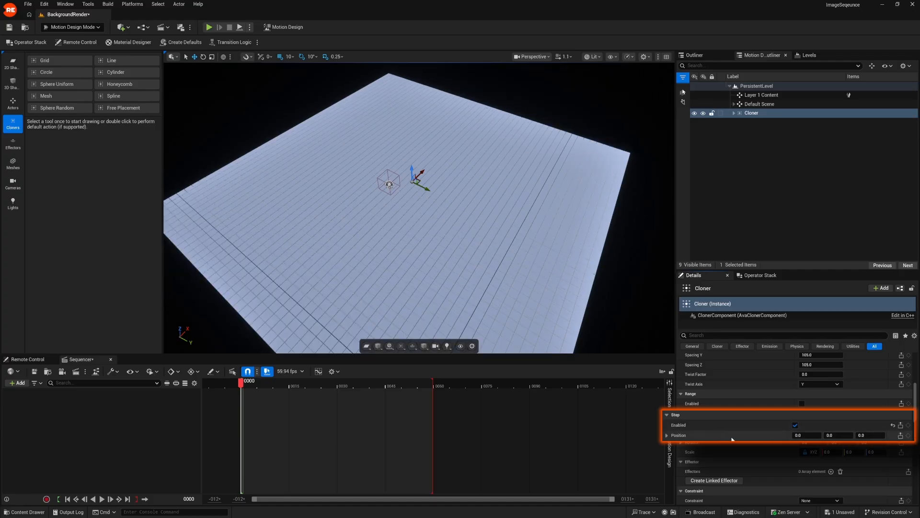
# Enable displacement on the Cloner.
pyautogui.scroll(-3, 730, 458)
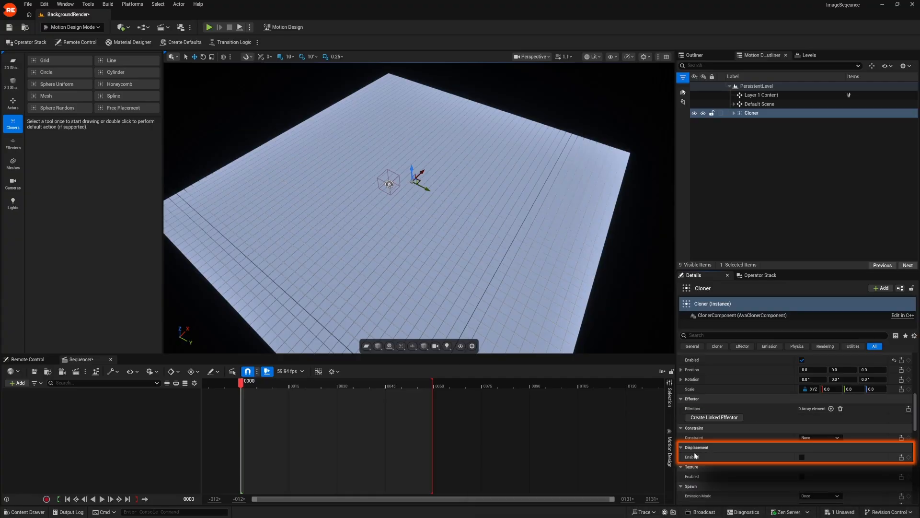
pyautogui.click(802, 457)
pyautogui.scroll(-1, 738, 421)
pyautogui.moveTo(737, 422); pyautogui.dragTo(738, 419, button='right')
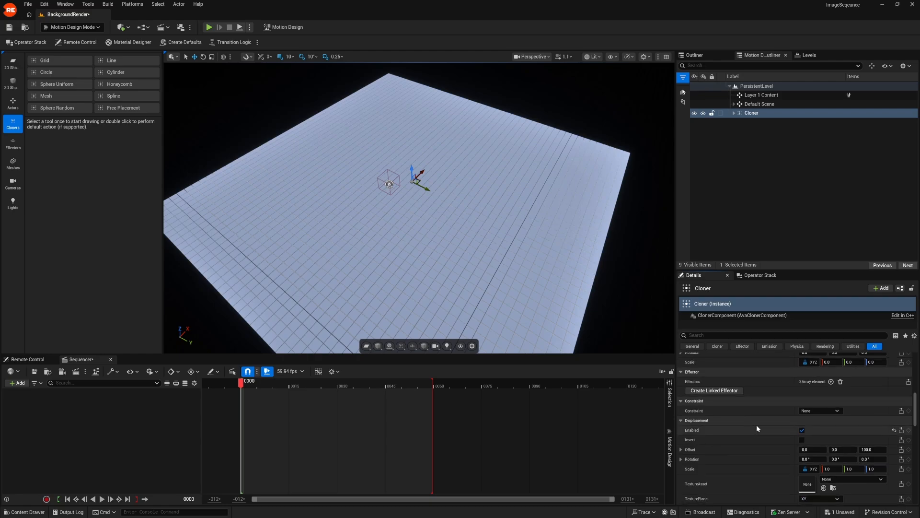
pyautogui.moveTo(872, 450); pyautogui.dragTo(844, 453)
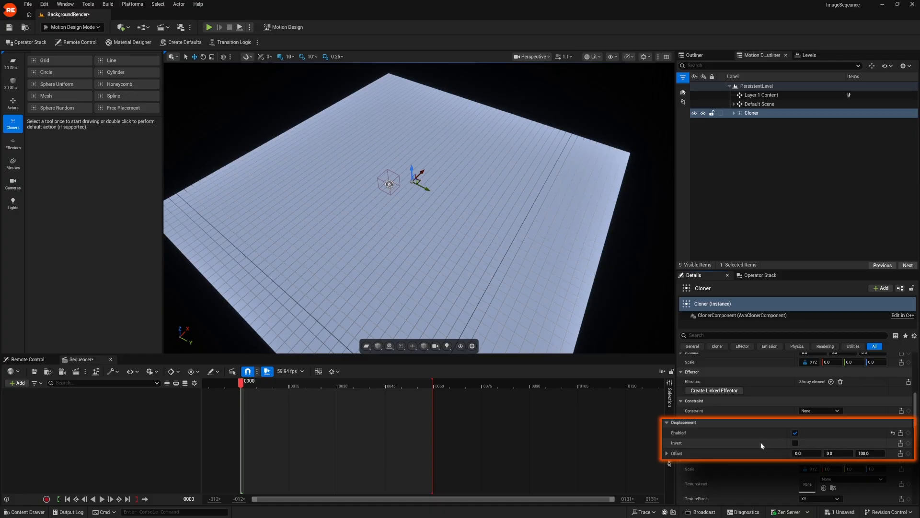
pyautogui.scroll(-2, 735, 460)
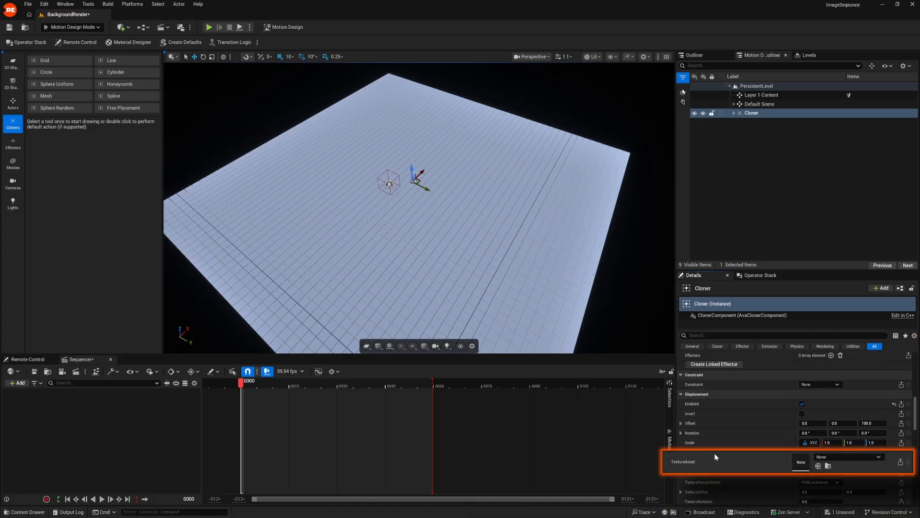
# Assign the LowResBlurredNoise texture to the Cloner's displacement and raise the displacement Z offset to about 1631.
pyautogui.click(838, 457)
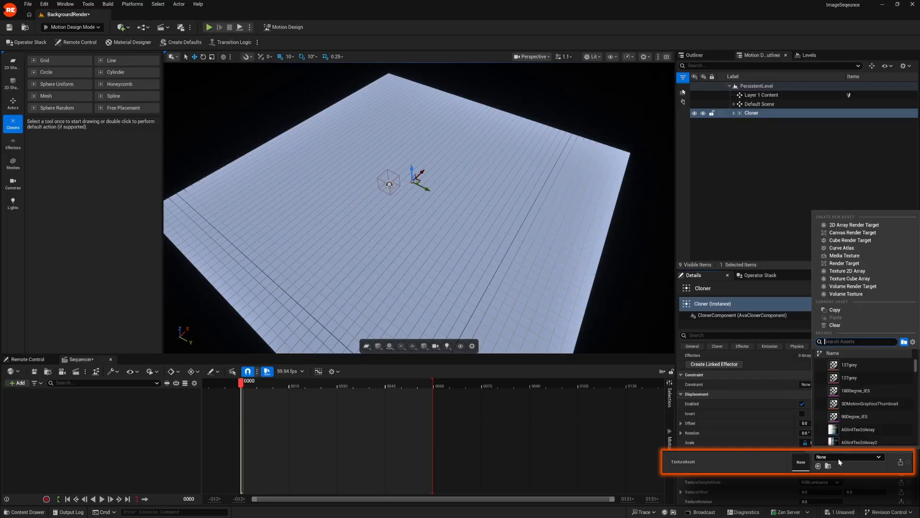
pyautogui.write('noise')
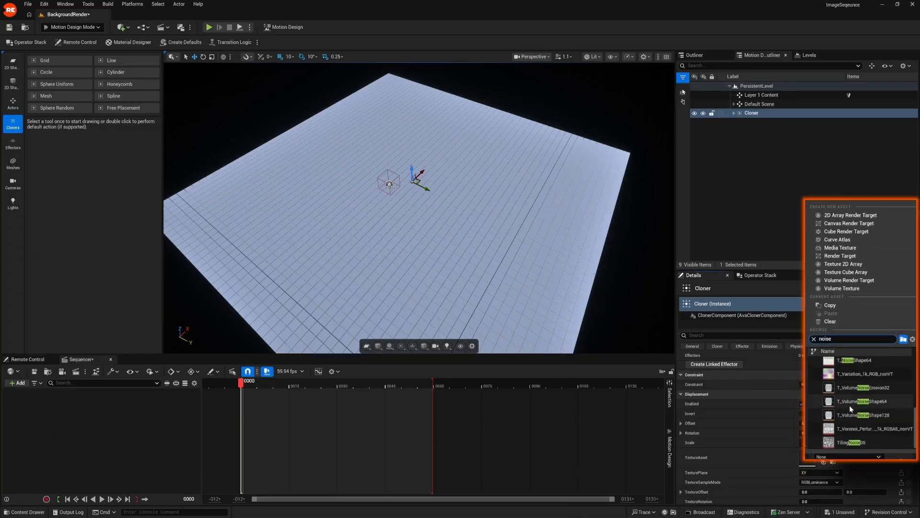
pyautogui.scroll(3, 851, 413)
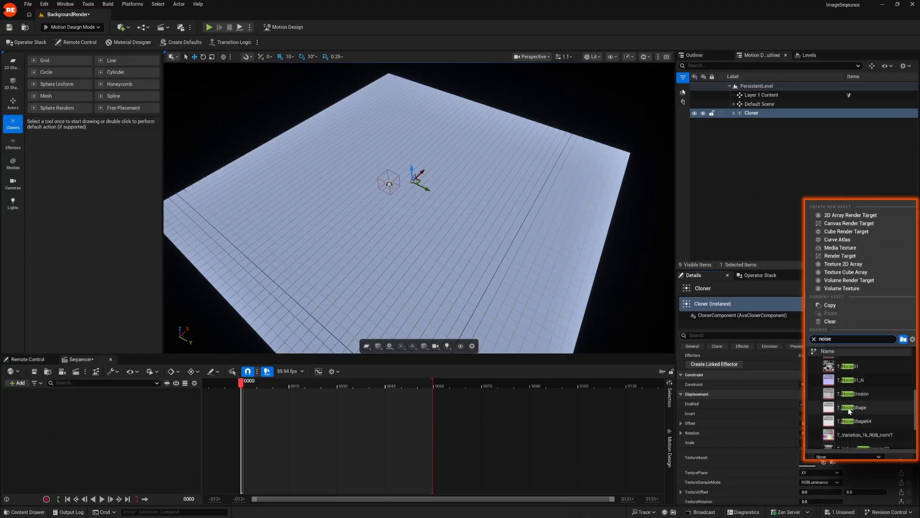
pyautogui.scroll(5, 829, 402)
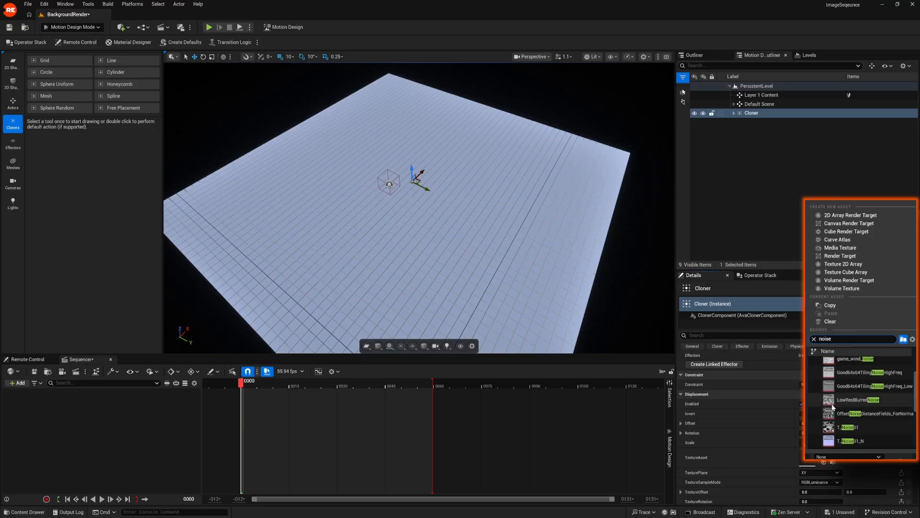
pyautogui.click(858, 411)
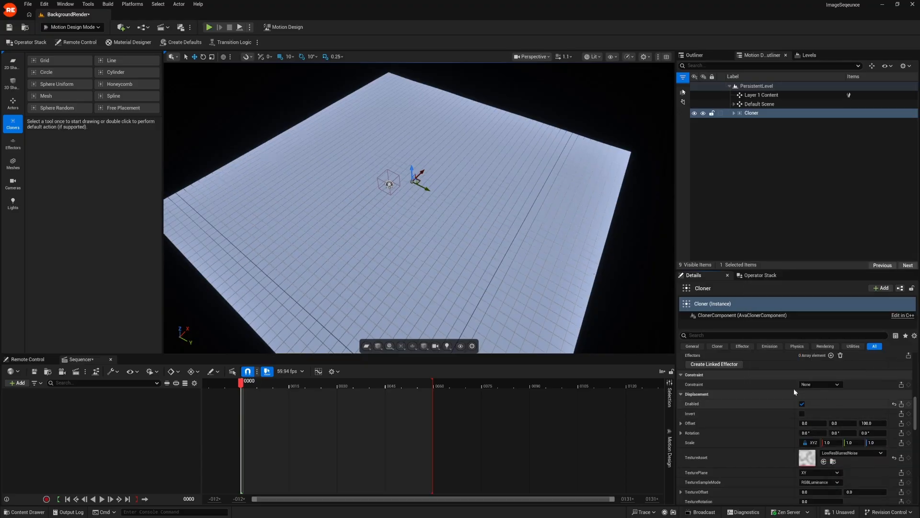
pyautogui.moveTo(551, 230); pyautogui.dragTo(526, 222, button='right')
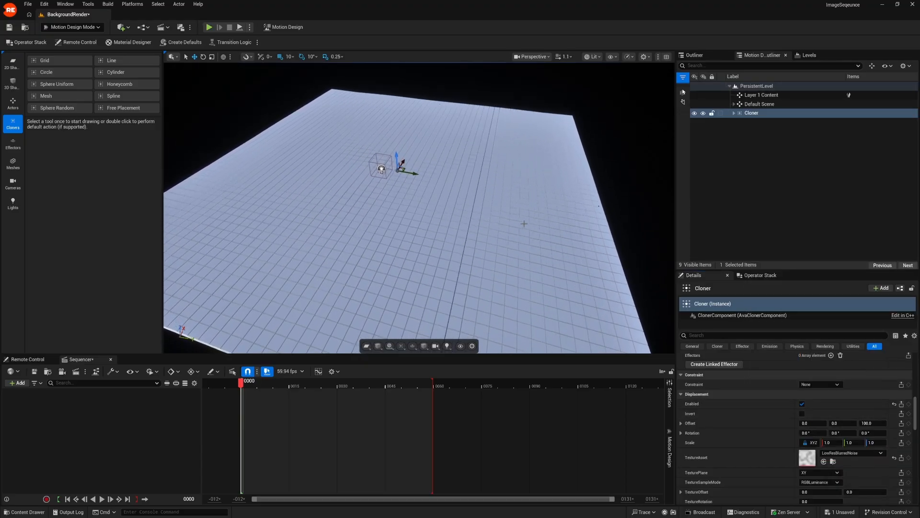
pyautogui.moveTo(863, 426); pyautogui.dragTo(901, 426)
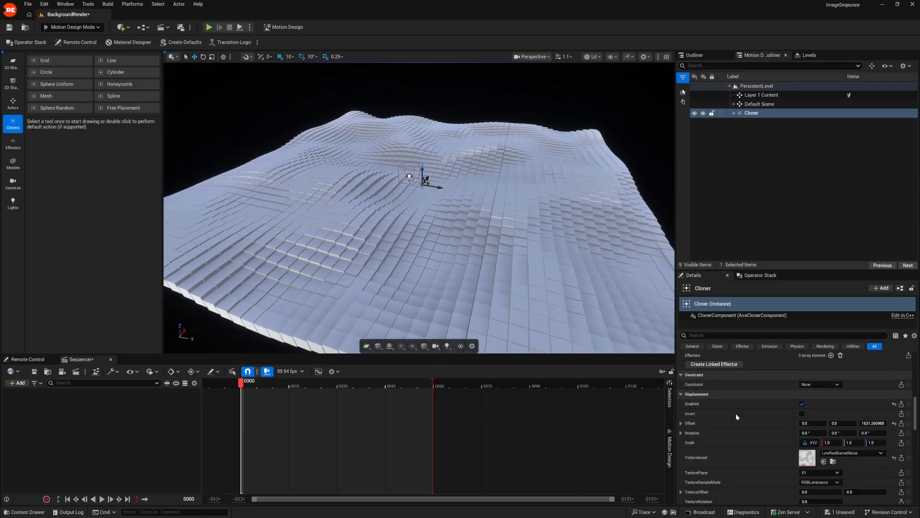
# Try displacement texture scales of 10, 5, 4, 3 and 2, and settle on 3 for both axes.
pyautogui.scroll(-3, 686, 403)
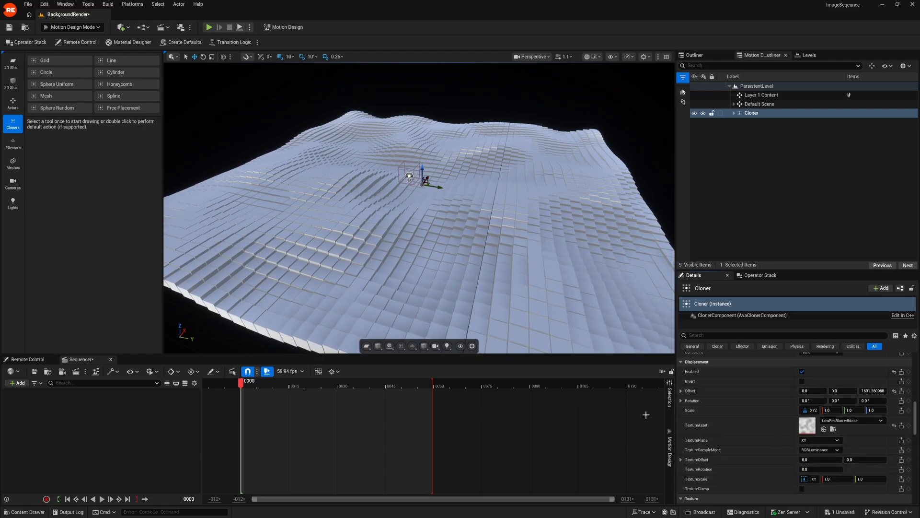
pyautogui.scroll(-1, 767, 426)
pyautogui.scroll(1, 759, 412)
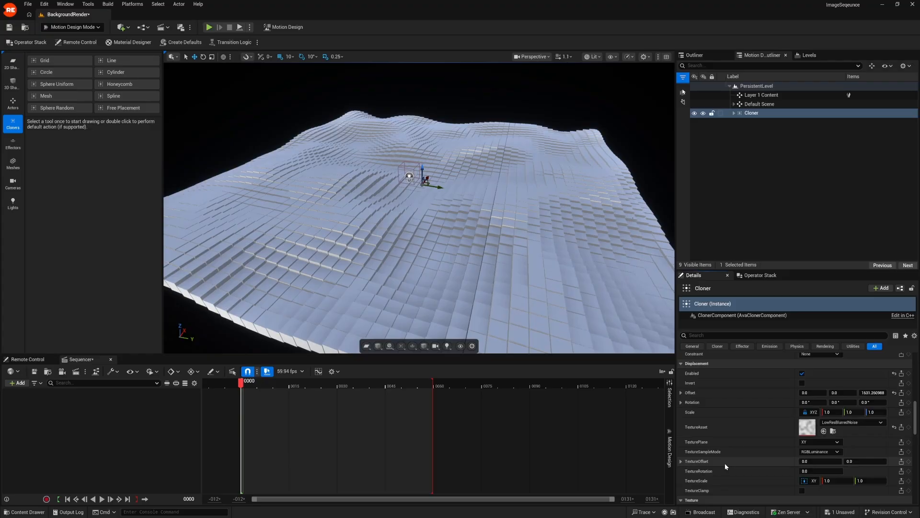
pyautogui.scroll(-4, 725, 463)
pyautogui.scroll(1, 767, 397)
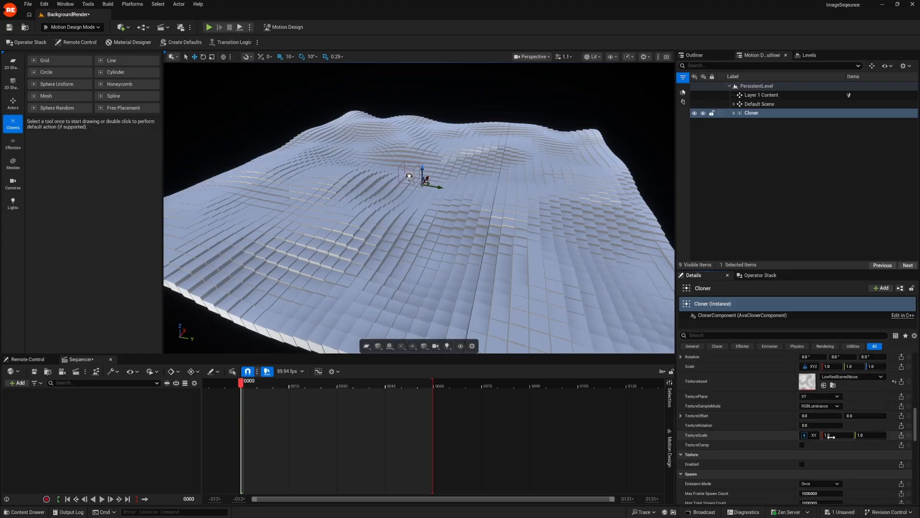
pyautogui.write('0')
pyautogui.press('Return')
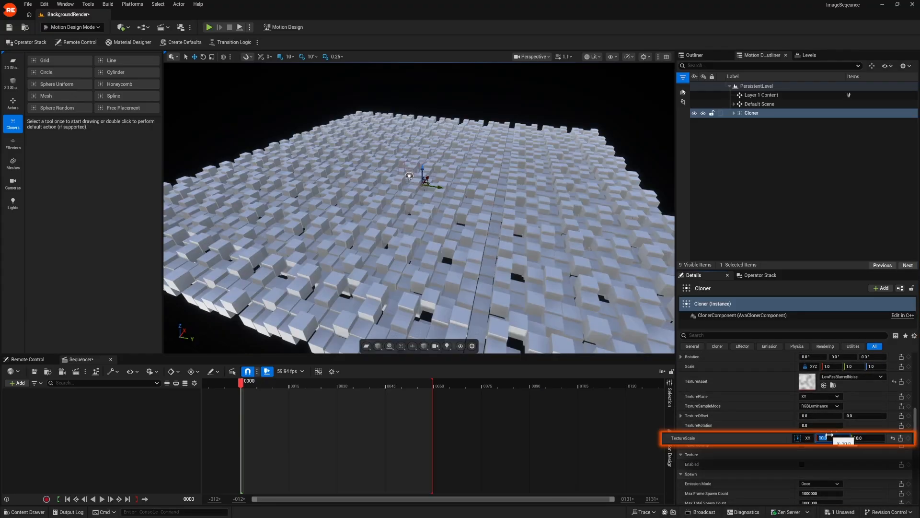
pyautogui.write('5')
pyautogui.press('Return')
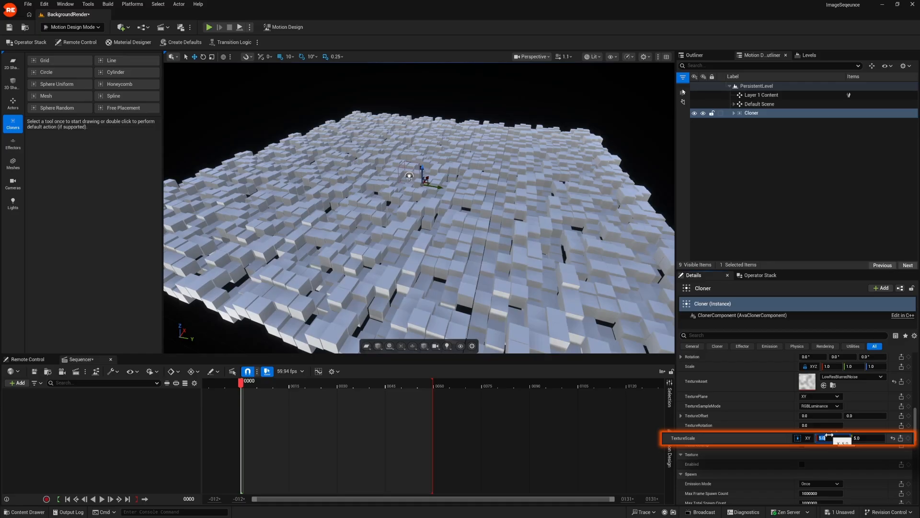
pyautogui.write('4')
pyautogui.press('Return')
pyautogui.write('3')
pyautogui.press('Return')
pyautogui.write('2')
pyautogui.press('Return')
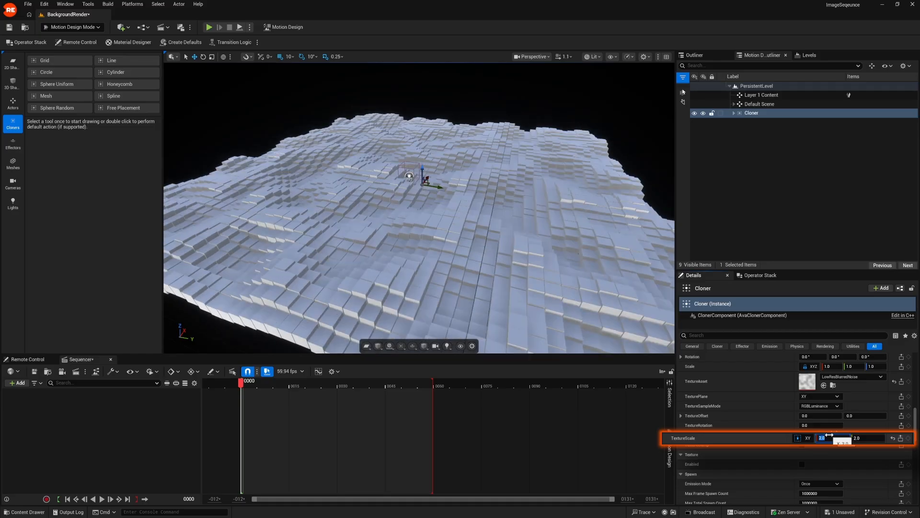
pyautogui.write('3')
pyautogui.press('Return')
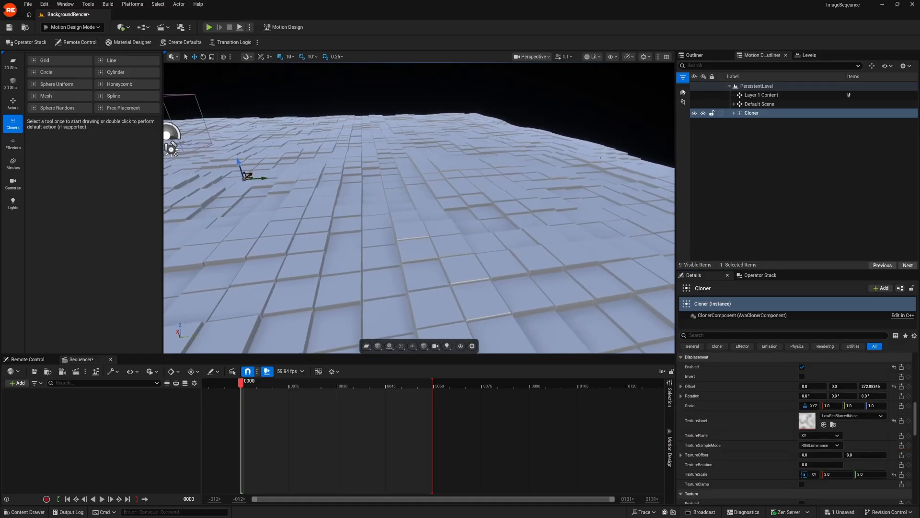
# Set the Cloner's displacement Z offset to 100.
pyautogui.moveTo(419, 208); pyautogui.dragTo(383, 208, button='right')
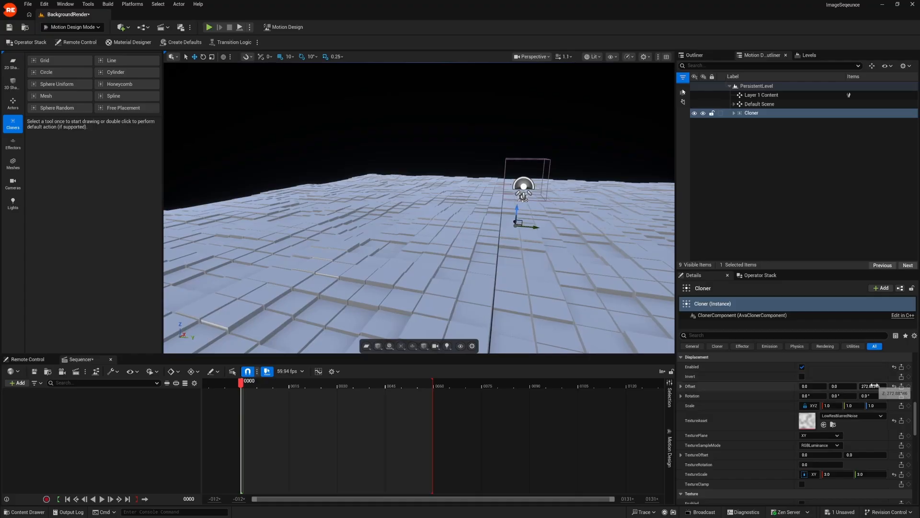
pyautogui.moveTo(871, 386); pyautogui.dragTo(810, 386)
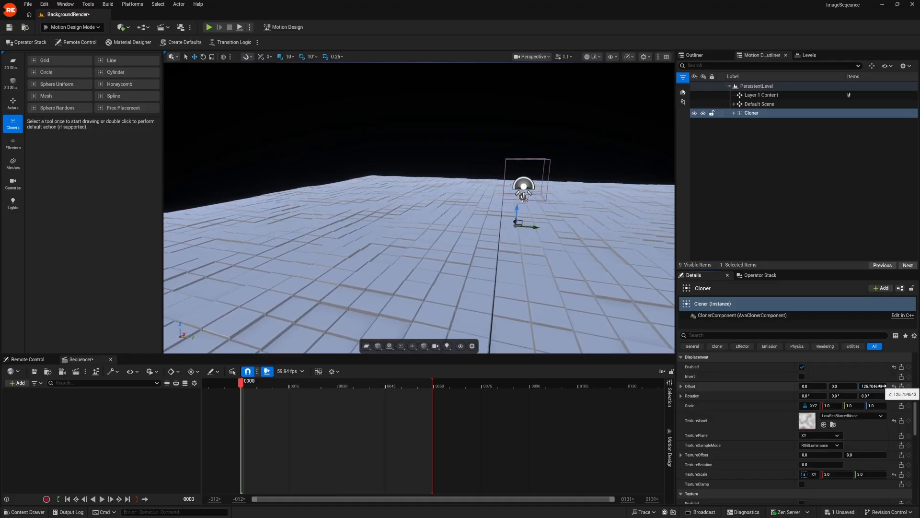
pyautogui.press('Return')
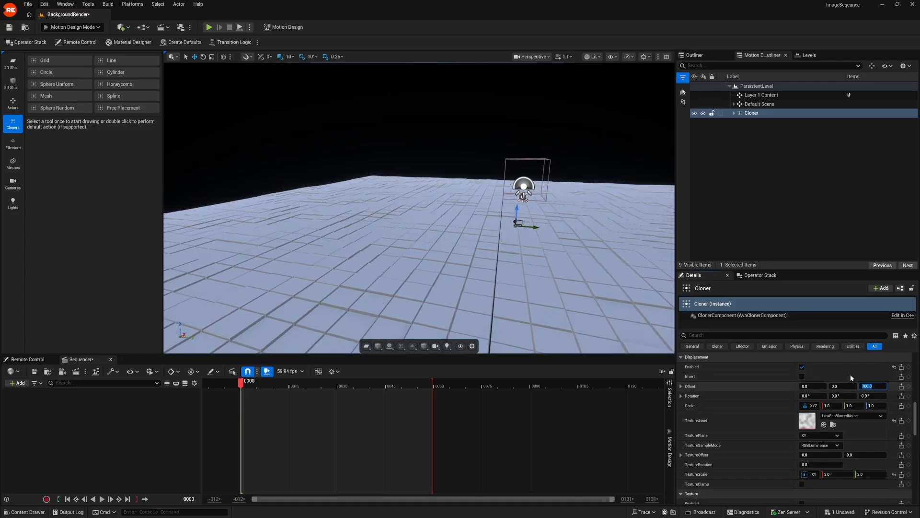
# Switch the viewport from the perspective view to the scene's camera view, showing the whole camera frame.
pyautogui.moveTo(479, 215)
pyautogui.mouseDown(button='right')
pyautogui.moveTo(498, 298)
pyautogui.moveTo(494, 221)
pyautogui.mouseUp(button='right')
pyautogui.press('s')
pyautogui.press('w')
pyautogui.press('d')
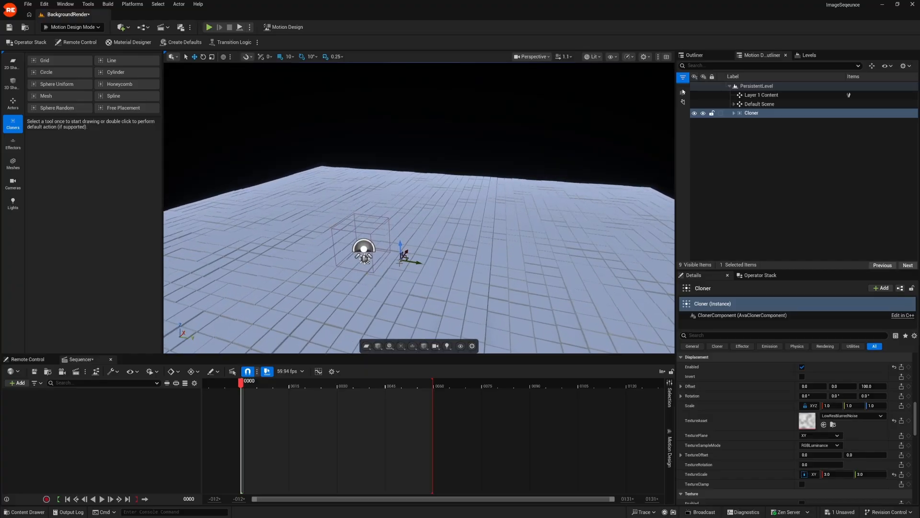
pyautogui.hotkey('shift', 'm')
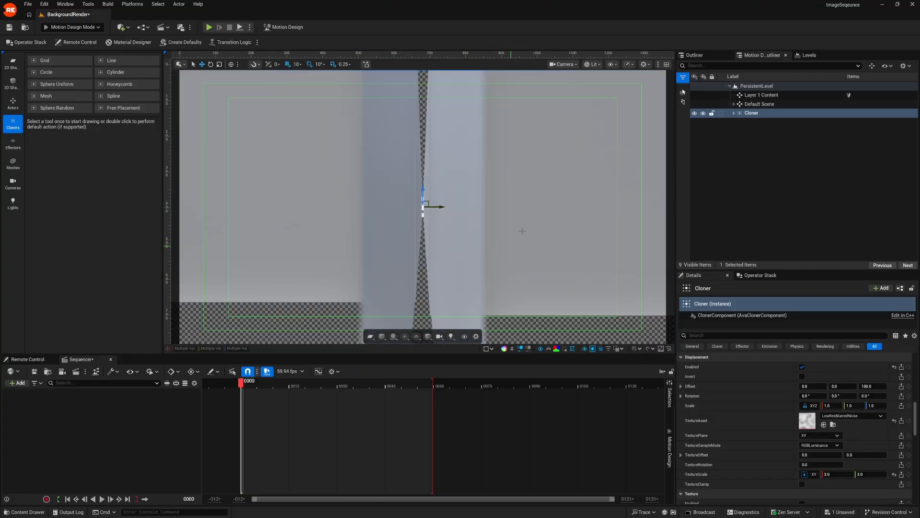
pyautogui.scroll(-4, 380, 239)
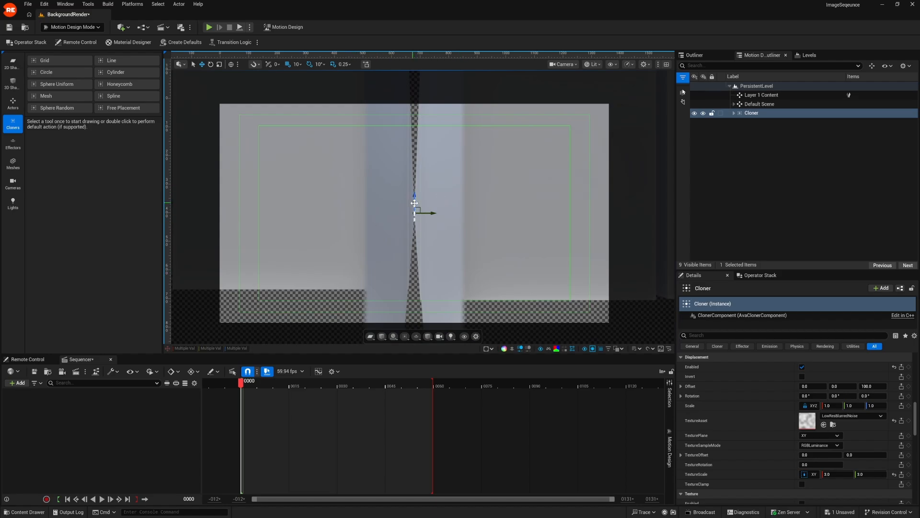
# Set the Cloner's Y rotation to 90 degrees so the grid faces the camera.
pyautogui.scroll(3, 716, 423)
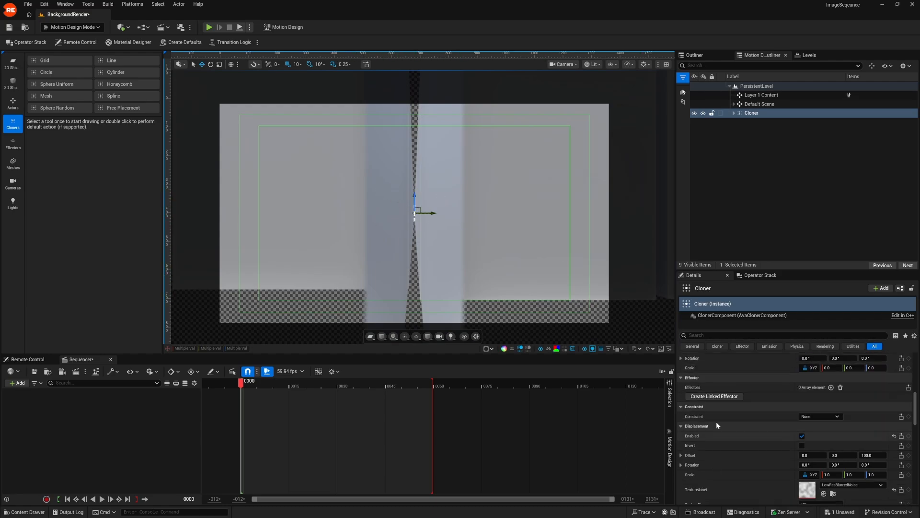
pyautogui.scroll(6, 716, 421)
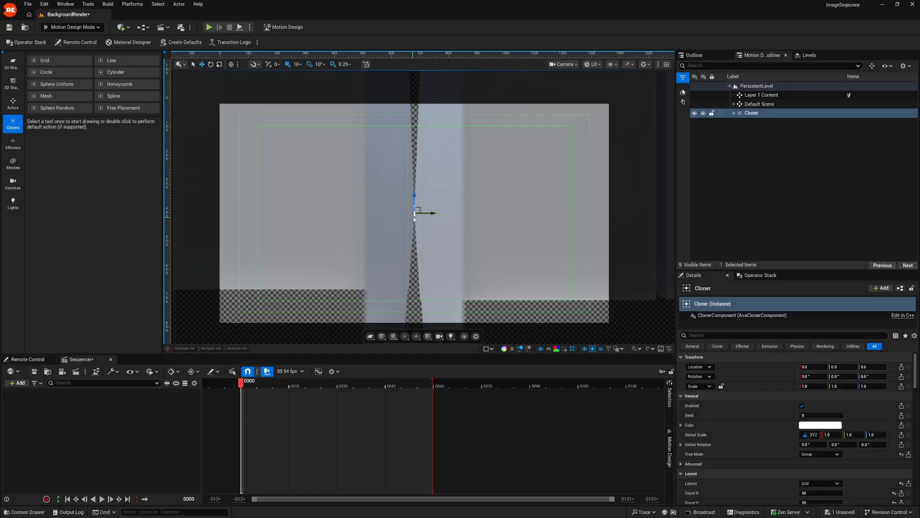
pyautogui.press('e')
pyautogui.press('w')
pyautogui.moveTo(837, 376); pyautogui.dragTo(858, 377)
pyautogui.click(847, 375)
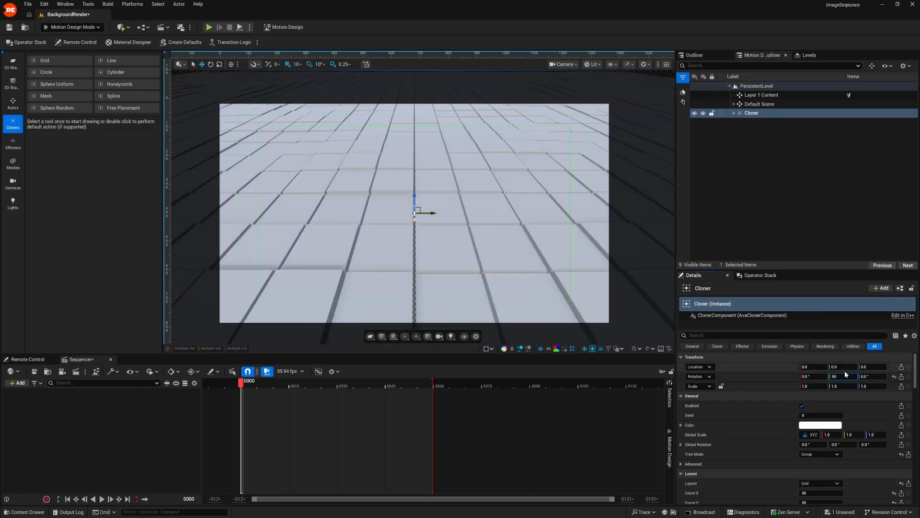
pyautogui.write('90')
pyautogui.press('Return')
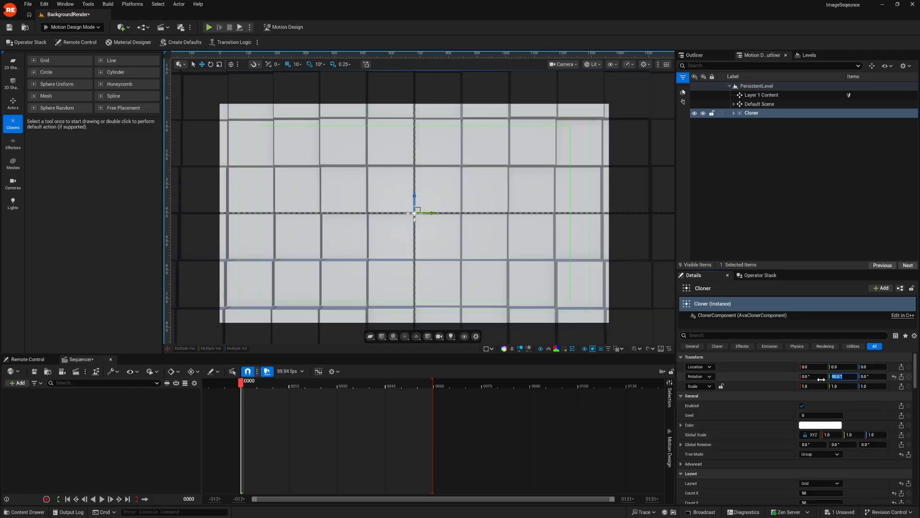
# Reposition the Cloner to about 1773, 1100, 1020 and tilt it to about 10°, 50°, 0° to fill the camera frame.
pyautogui.moveTo(810, 366); pyautogui.dragTo(911, 366)
pyautogui.press('e')
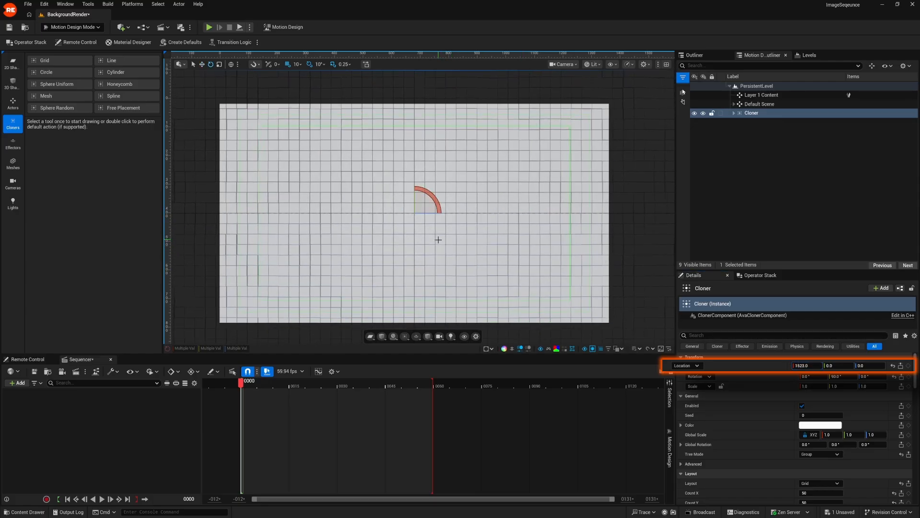
pyautogui.moveTo(426, 212); pyautogui.dragTo(509, 123)
pyautogui.press('w')
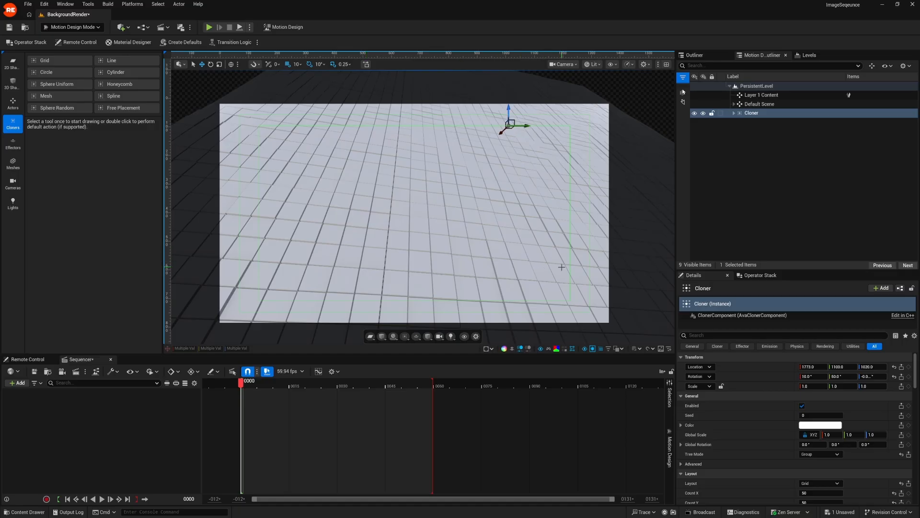
# Try a small negative X step position on the Cloner, and set it back to 0.
pyautogui.scroll(-5, 747, 484)
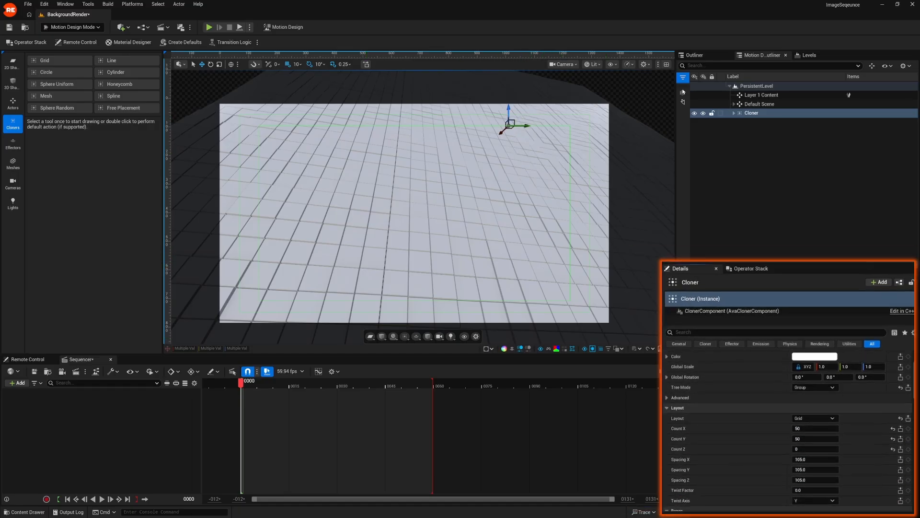
pyautogui.scroll(-2, 690, 401)
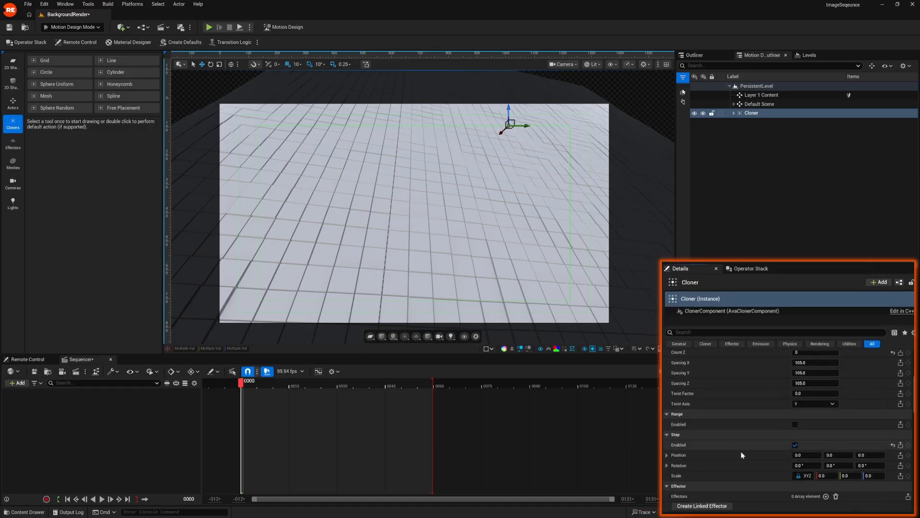
pyautogui.scroll(-2, 690, 400)
pyautogui.moveTo(810, 418)
pyautogui.mouseDown()
pyautogui.moveTo(916, 418)
pyautogui.moveTo(755, 419)
pyautogui.mouseUp()
pyautogui.click(812, 418)
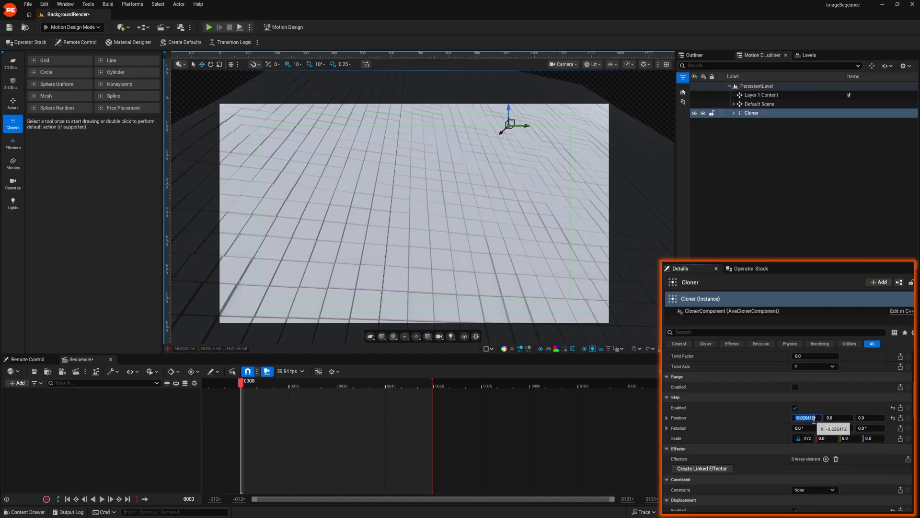
pyautogui.write('0')
pyautogui.press('Return')
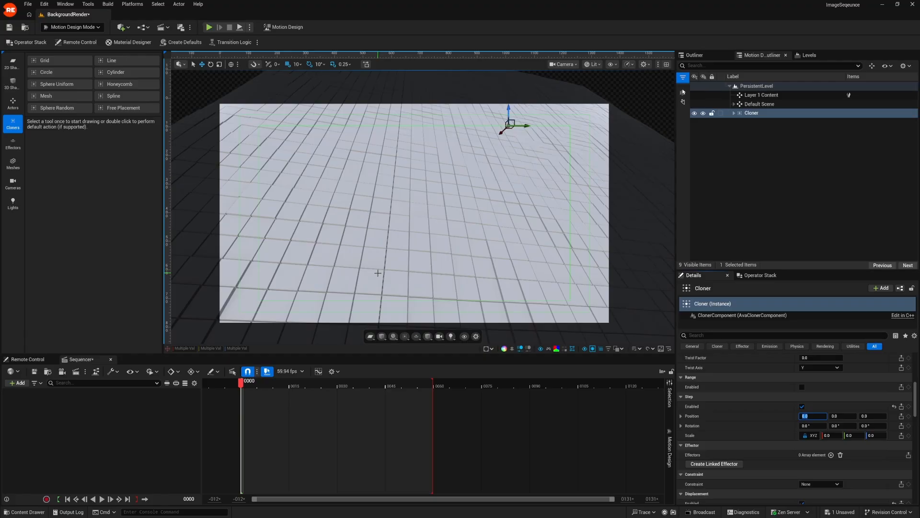
# Create a default-size 3D cube shape and nest it under the Cloner in place of DefaultClone.
pyautogui.click(724, 97)
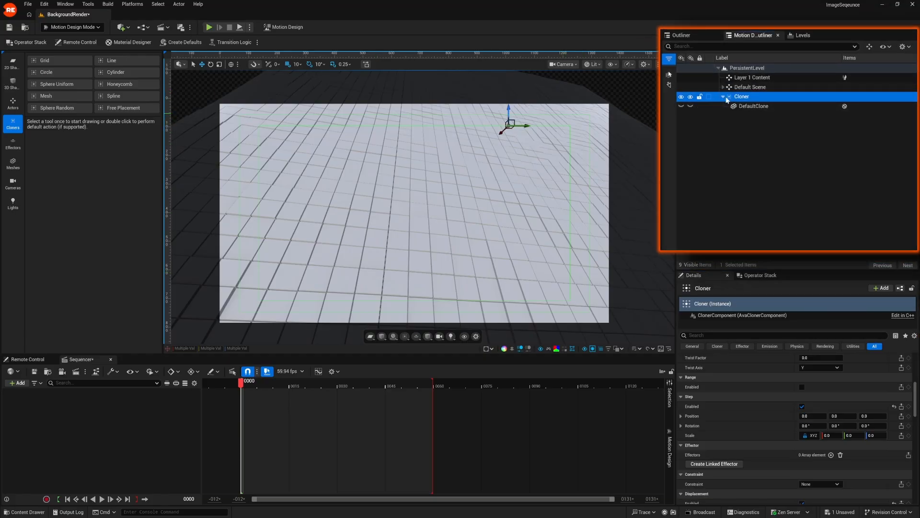
pyautogui.click(757, 106)
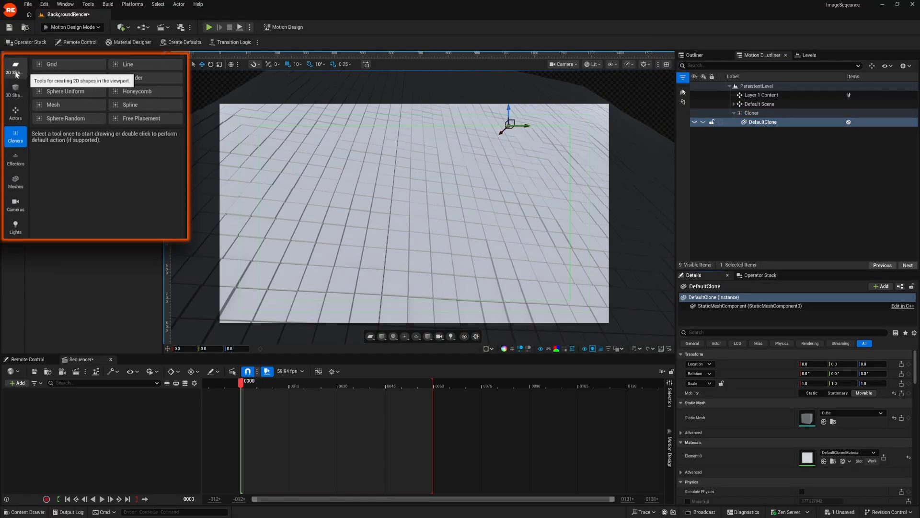
pyautogui.click(16, 89)
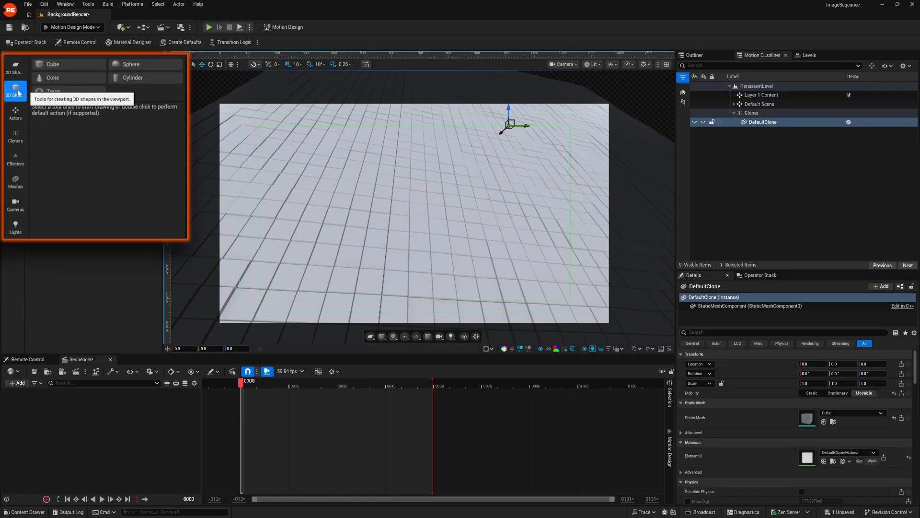
pyautogui.doubleClick(73, 68)
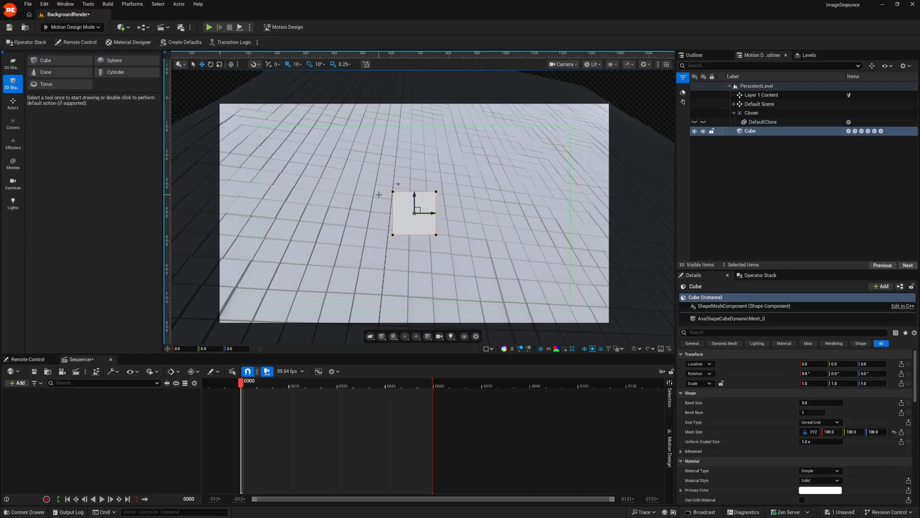
pyautogui.moveTo(753, 131)
pyautogui.mouseDown()
pyautogui.moveTo(762, 125)
pyautogui.moveTo(748, 96)
pyautogui.mouseUp()
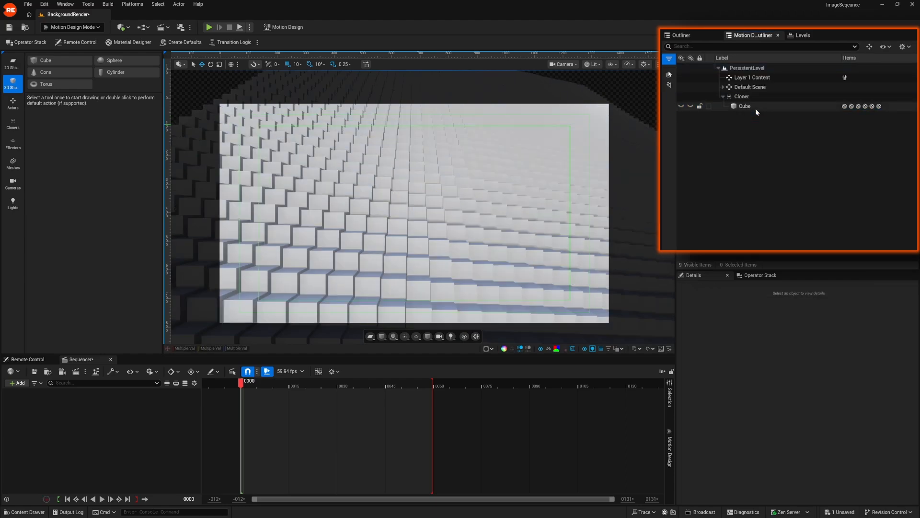
# Reset the nested Cube's location and rotation to zero.
pyautogui.click(755, 109)
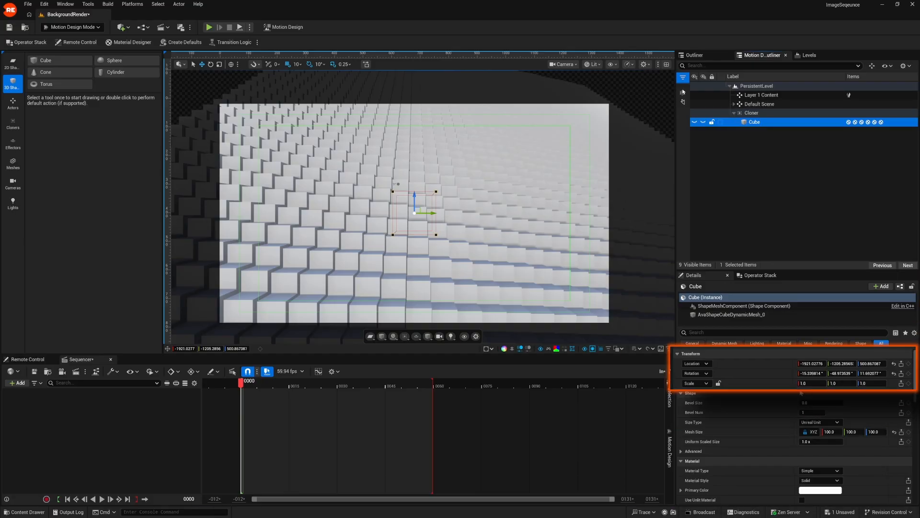
pyautogui.click(892, 363)
pyautogui.click(893, 373)
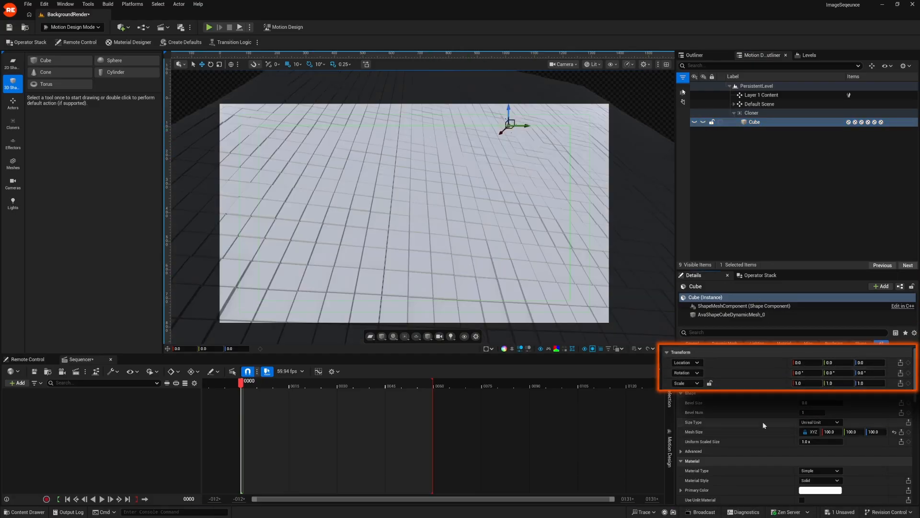
# Switch the Cube's material type to Material Designer and create a new Opaque material for it.
pyautogui.scroll(-4, 763, 421)
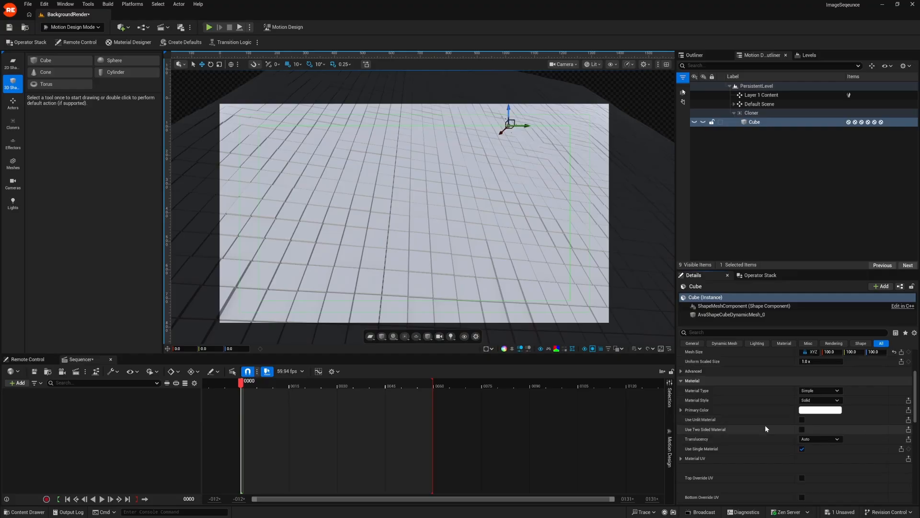
pyautogui.scroll(1, 764, 422)
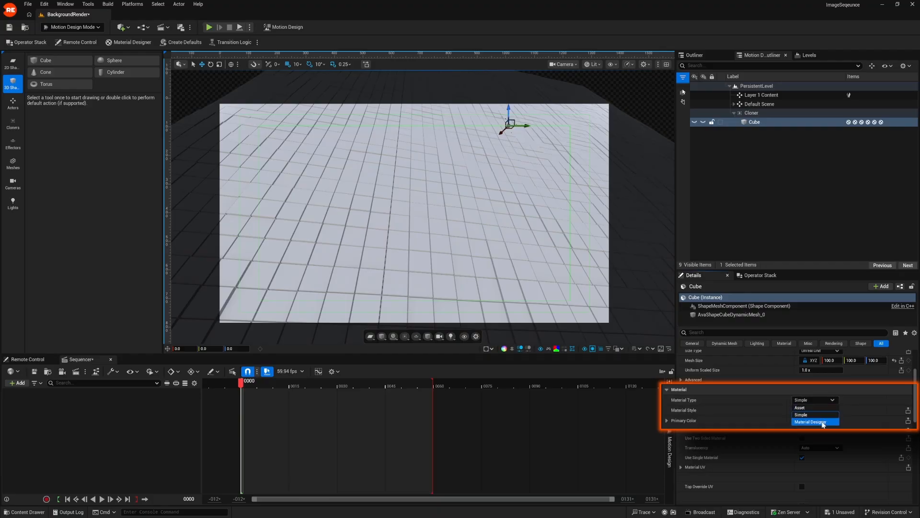
pyautogui.click(817, 422)
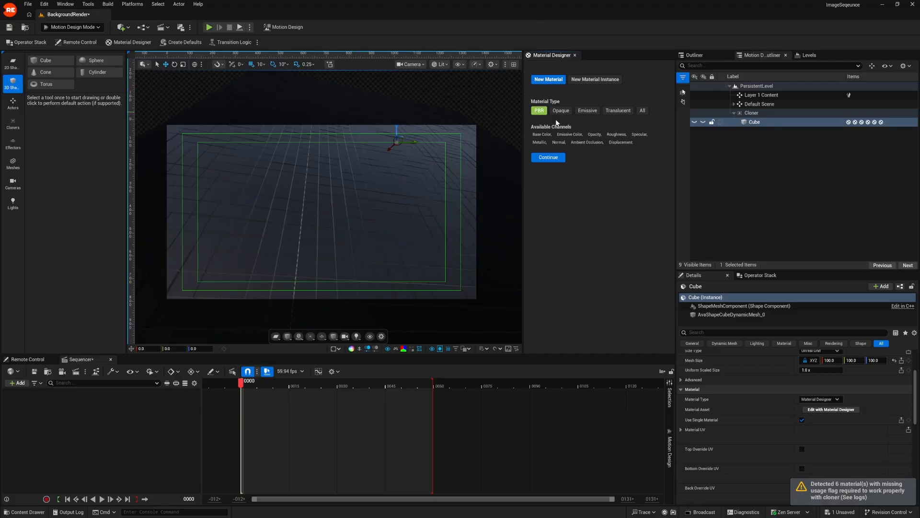
pyautogui.click(560, 111)
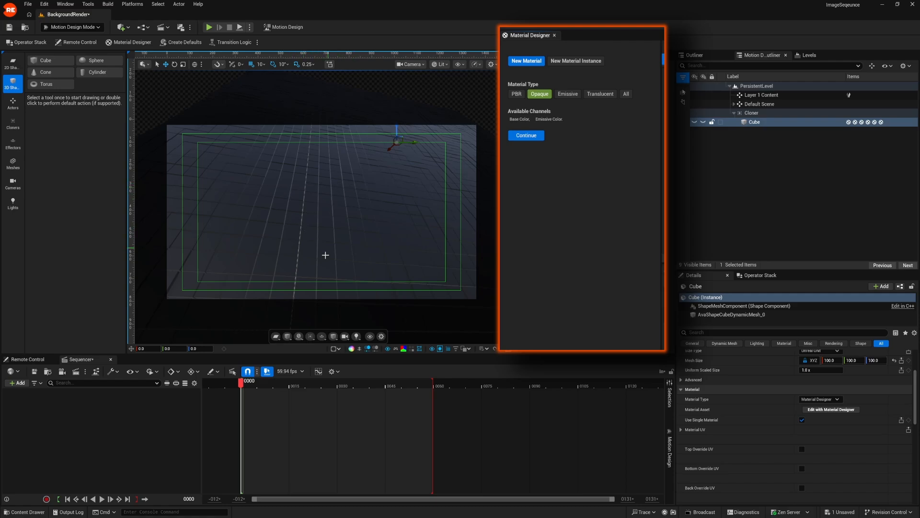
pyautogui.click(533, 137)
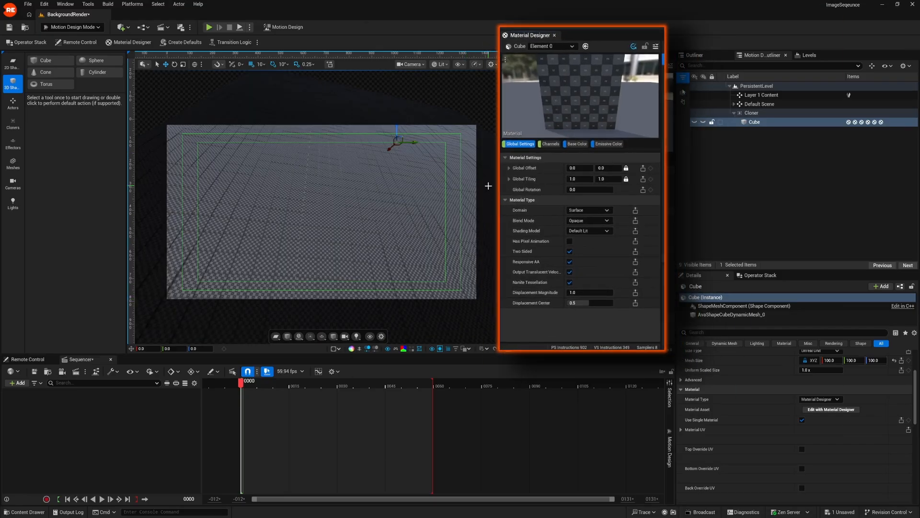
# Enable the Roughness and Metallic channels in the Cube's material.
pyautogui.click(551, 143)
pyautogui.click(543, 243)
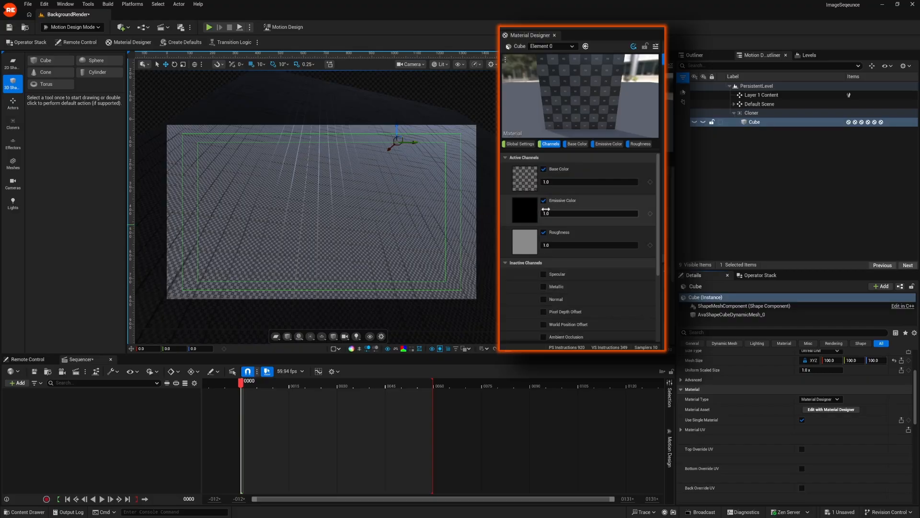
pyautogui.click(544, 287)
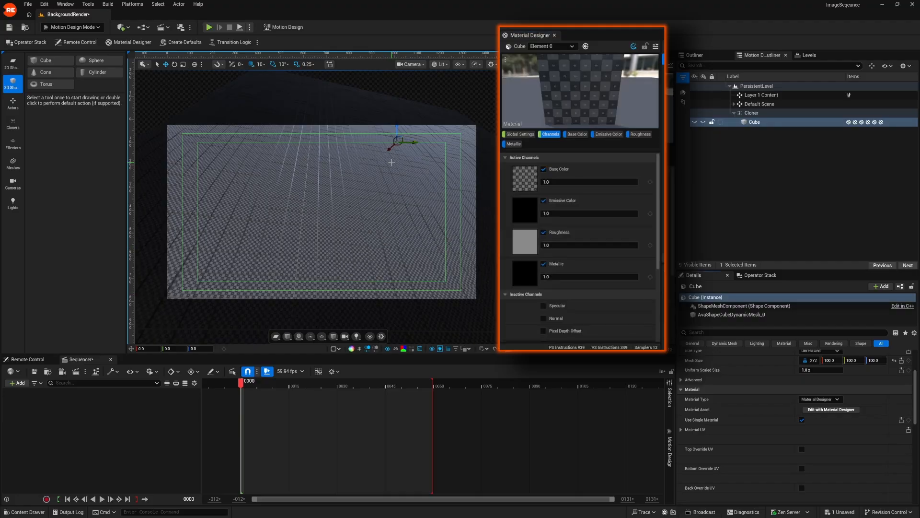
# Change the Base Color layer's source to Solid Color and set it to pure white.
pyautogui.click(577, 135)
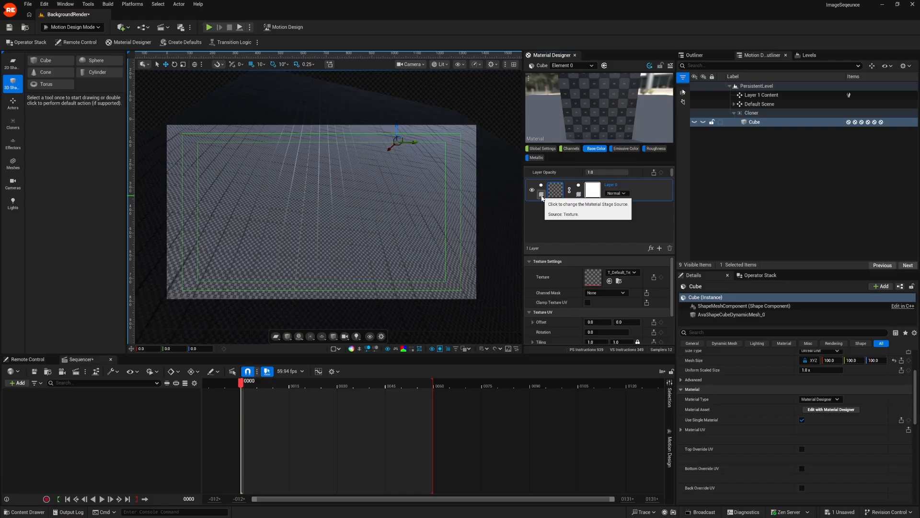
pyautogui.click(542, 197)
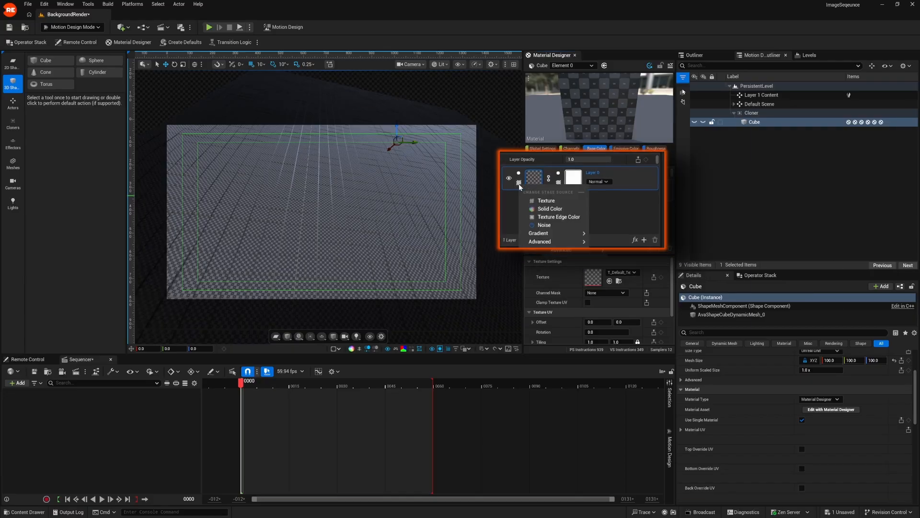
pyautogui.click(572, 209)
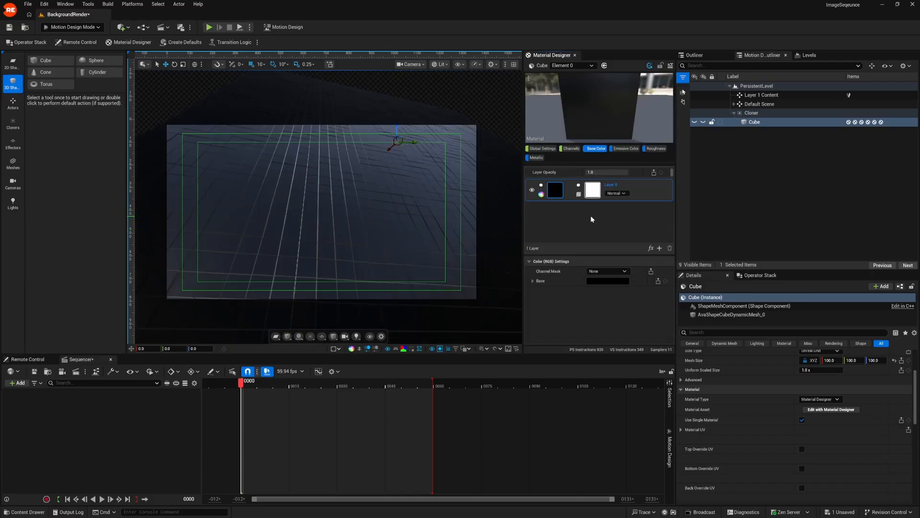
pyautogui.click(607, 282)
pyautogui.moveTo(719, 322); pyautogui.dragTo(721, 231)
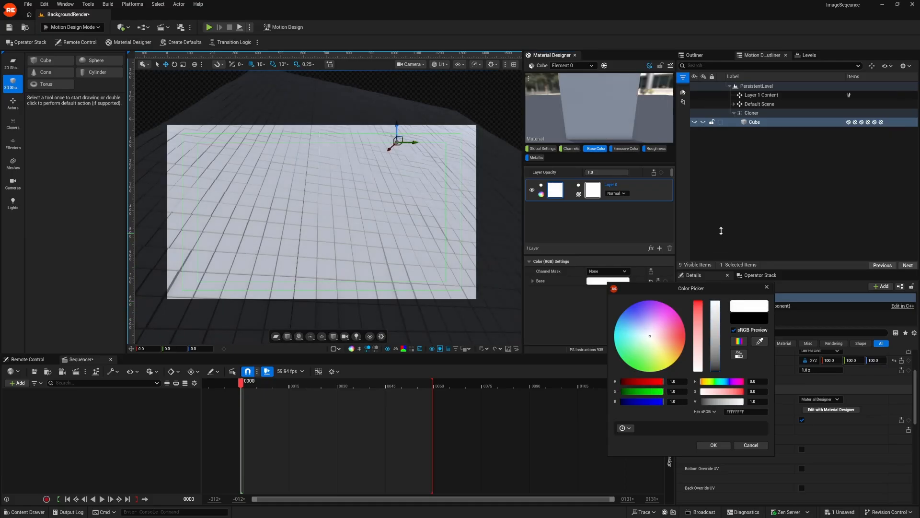
pyautogui.click(704, 445)
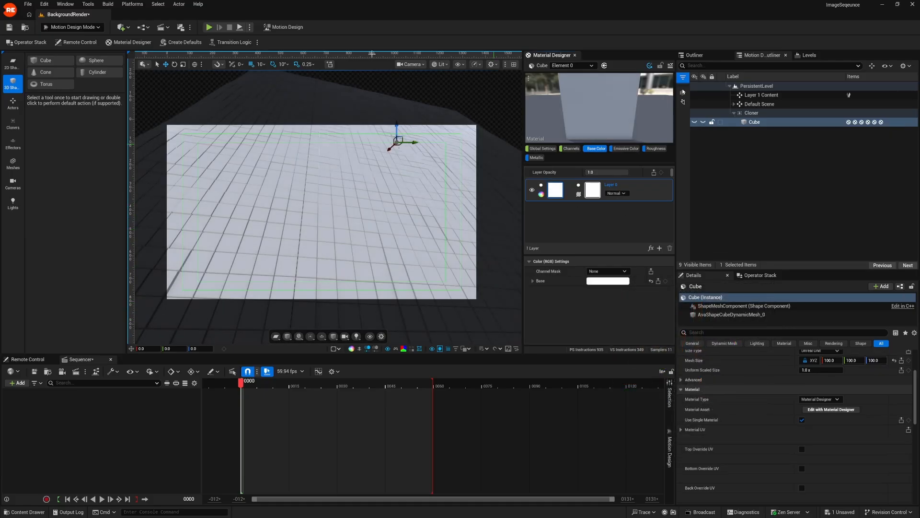
# Add a Brightness & Contrast effect to the Roughness channel's layer.
pyautogui.click(656, 149)
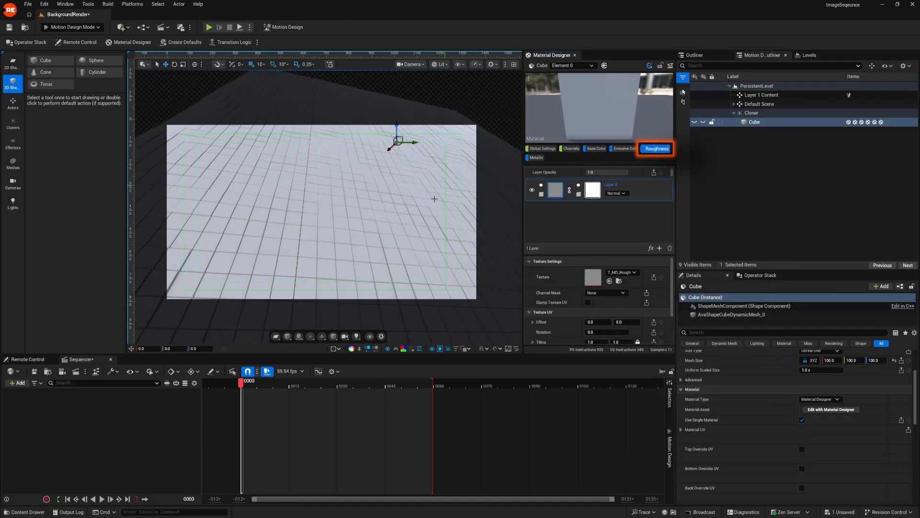
pyautogui.click(651, 249)
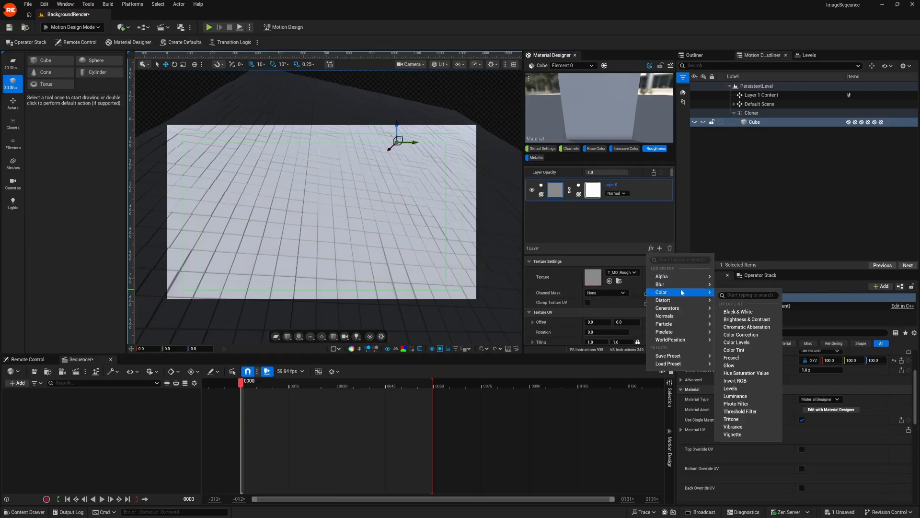
pyautogui.moveTo(675, 293)
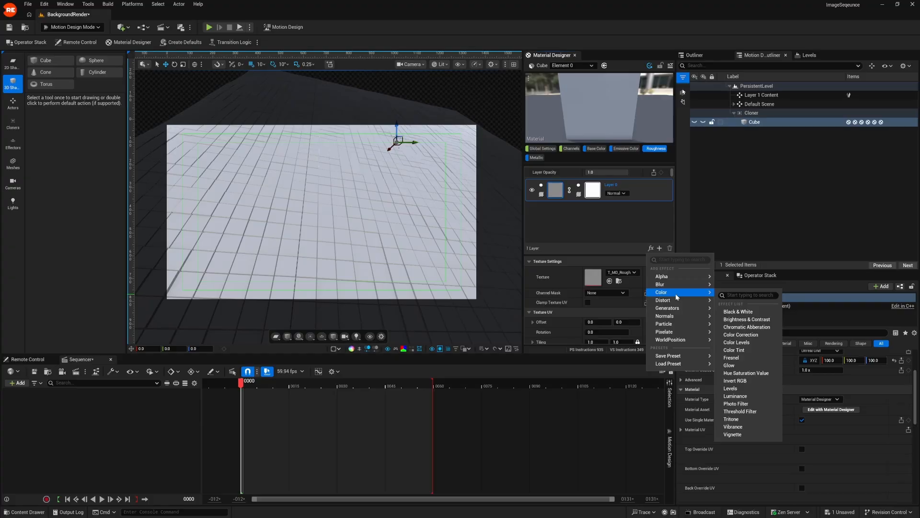
pyautogui.click(751, 319)
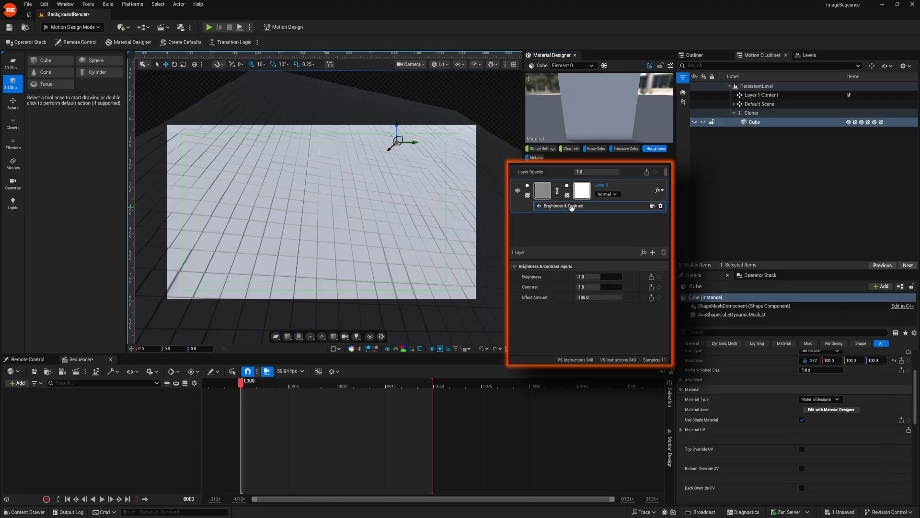
# Lower the Brightness & Contrast effect's brightness on the Roughness layer to about 0.24, checking the material preview.
pyautogui.click(543, 194)
pyautogui.click(555, 206)
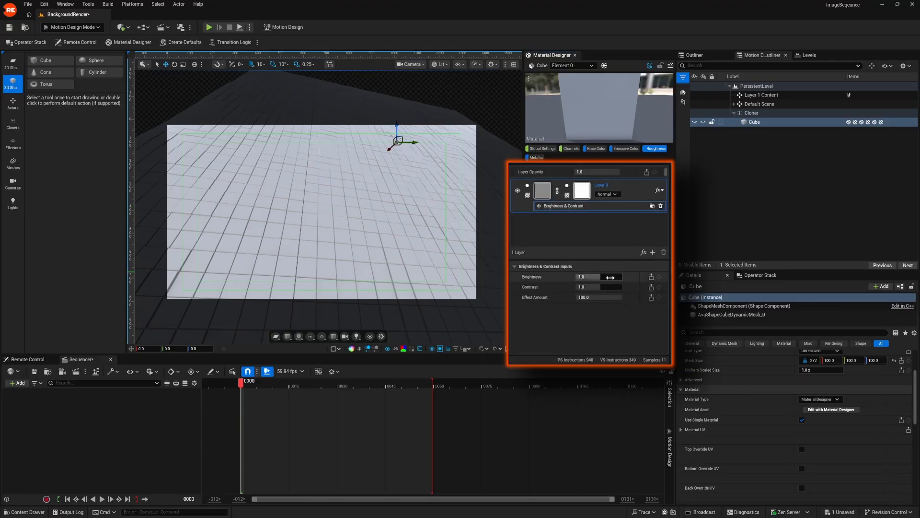
pyautogui.moveTo(603, 277); pyautogui.dragTo(594, 277)
pyautogui.moveTo(577, 277)
pyautogui.mouseDown()
pyautogui.moveTo(621, 277)
pyautogui.moveTo(577, 277)
pyautogui.moveTo(600, 277)
pyautogui.mouseUp()
pyautogui.moveTo(614, 101); pyautogui.dragTo(599, 103)
pyautogui.moveTo(609, 271)
pyautogui.mouseDown()
pyautogui.moveTo(590, 271)
pyautogui.moveTo(627, 272)
pyautogui.moveTo(591, 271)
pyautogui.moveTo(609, 271)
pyautogui.mouseUp()
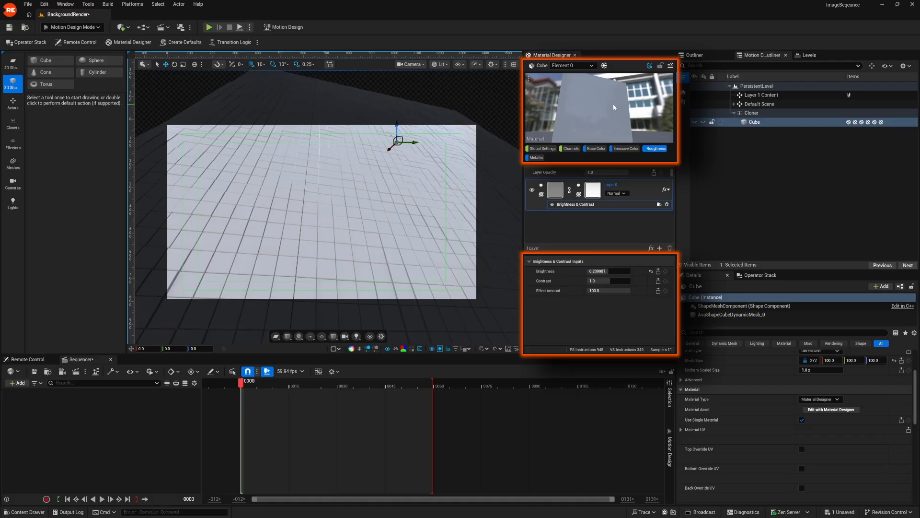
# Set the Metallic channel's layer texture to Metal_A003_roughness_1 in the Cube's material.
pyautogui.moveTo(614, 105); pyautogui.dragTo(310, 314)
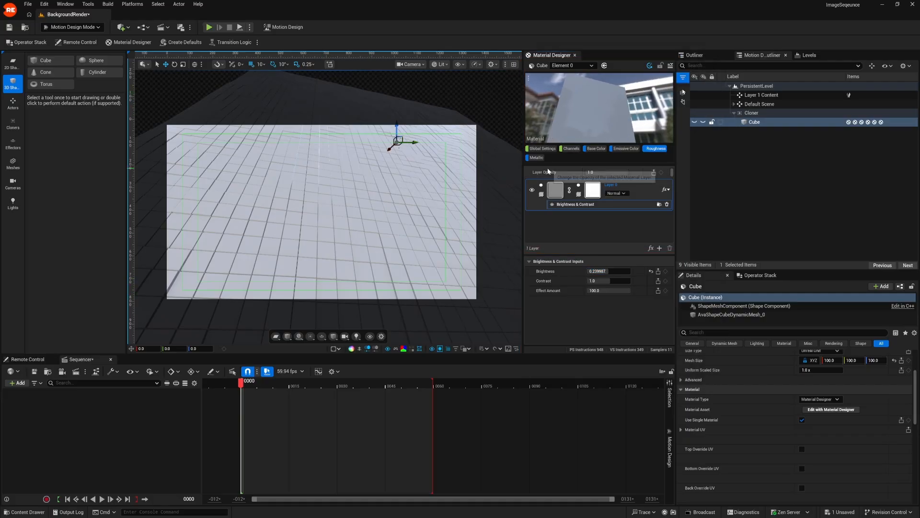
pyautogui.click(533, 158)
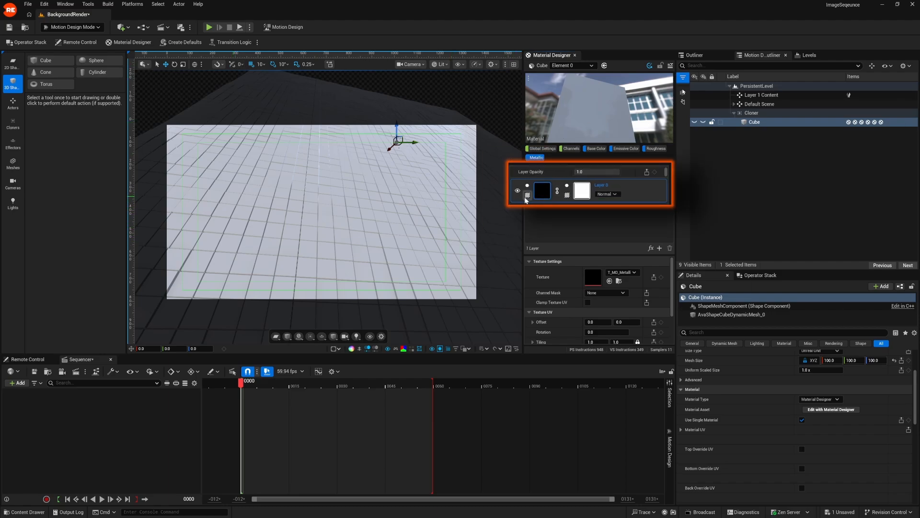
pyautogui.click(540, 194)
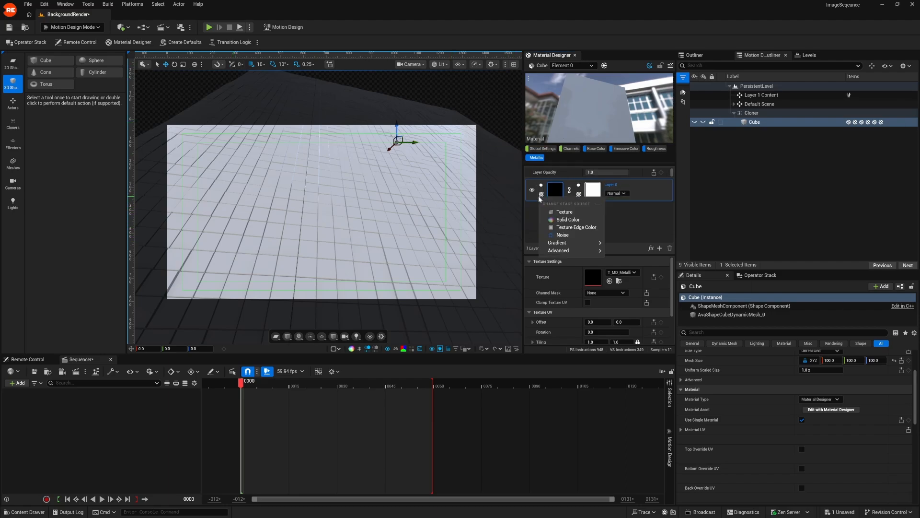
pyautogui.click(621, 272)
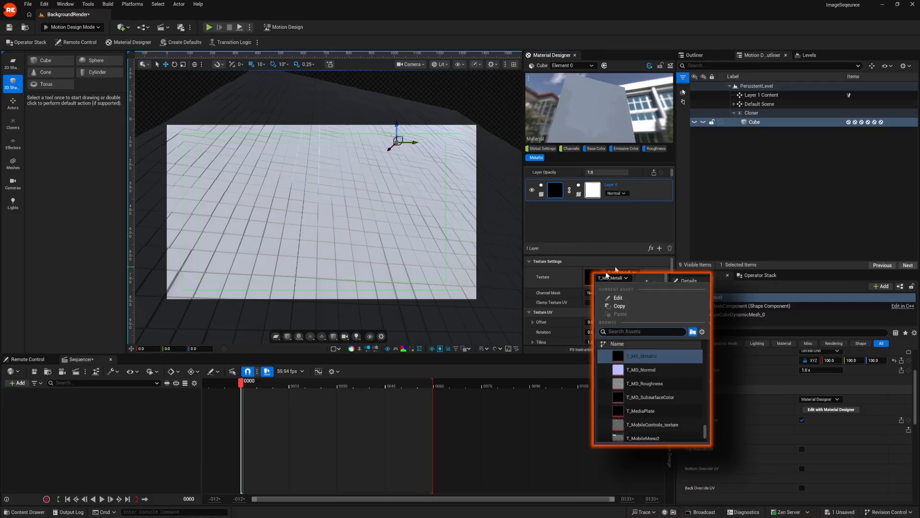
pyautogui.write('metall')
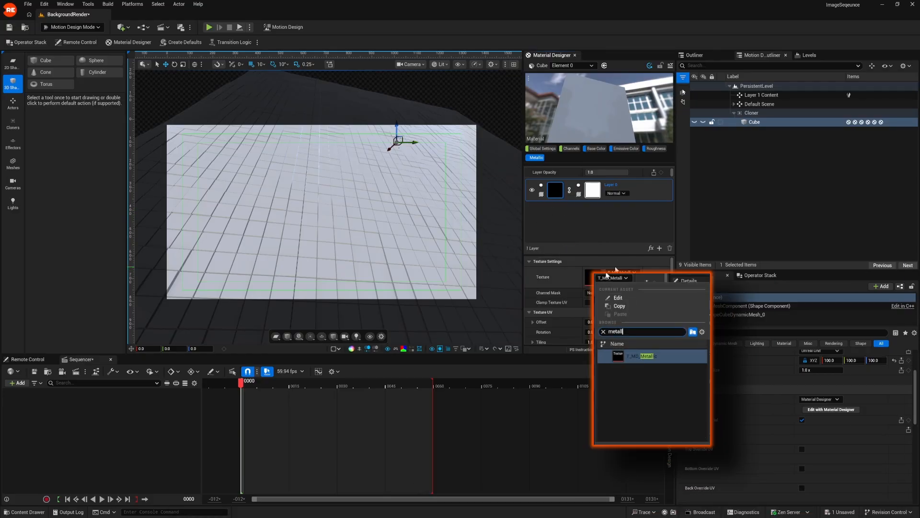
pyautogui.press('BackSpace')
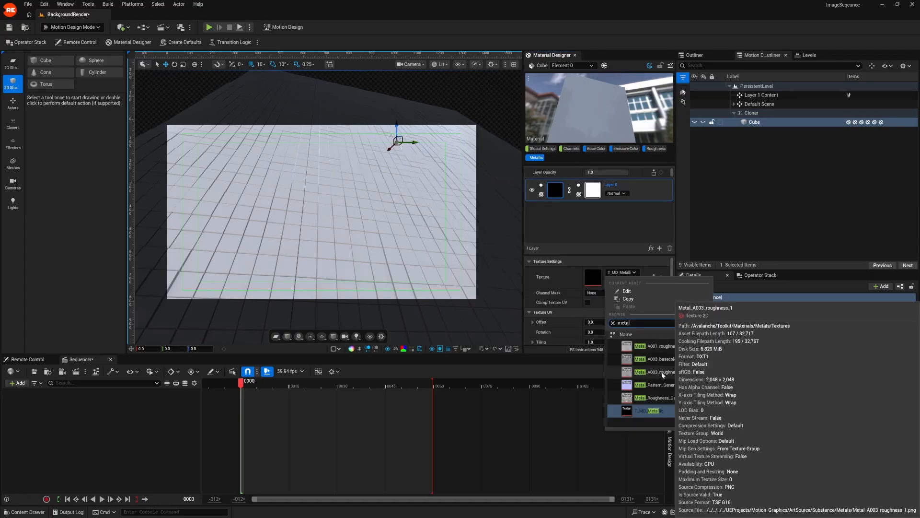
pyautogui.click(663, 373)
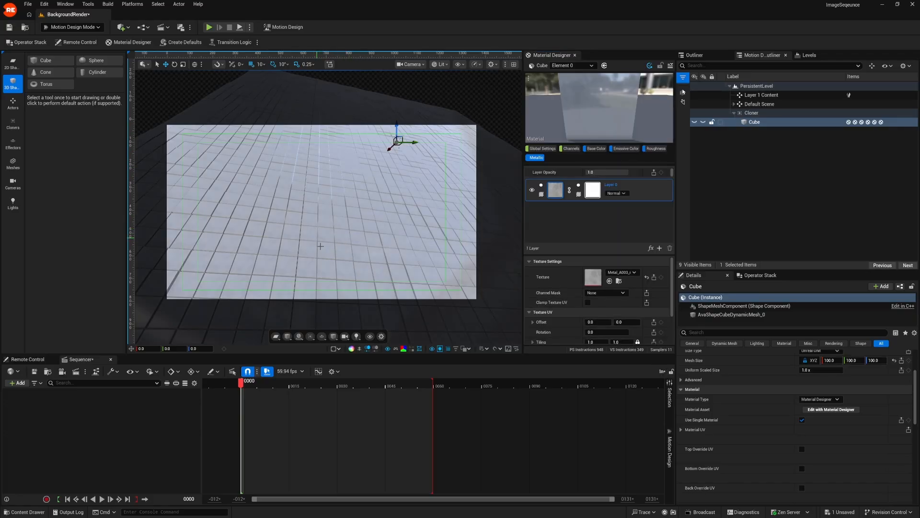
# Examine the metallic surface of the cloned cubes from several angles in the perspective view, and return to the camera view.
pyautogui.hotkey('alt', 'g')
pyautogui.moveTo(320, 246); pyautogui.dragTo(283, 235, button='right')
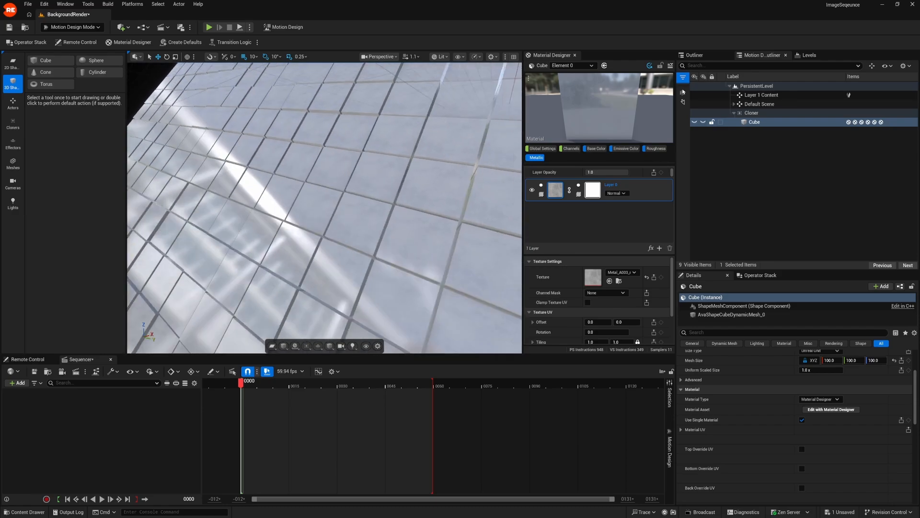
pyautogui.keyDown('alt'); pyautogui.moveTo(283, 235); pyautogui.dragTo(393, 215); pyautogui.keyUp('alt')
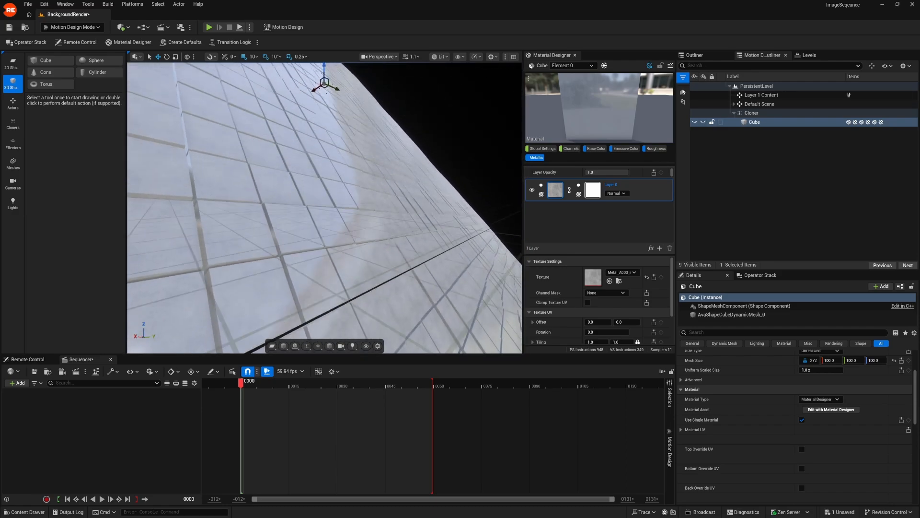
pyautogui.keyDown('alt'); pyautogui.moveTo(329, 231); pyautogui.dragTo(403, 231); pyautogui.keyUp('alt')
pyautogui.hotkey('alt', 'c')
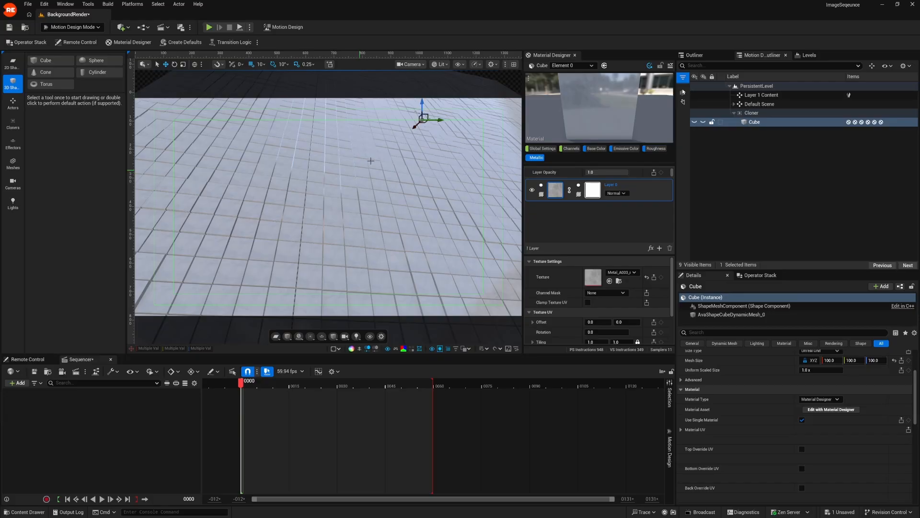
# Duplicate the Cube inside the Cloner and set the copy's Base Color to blue, hex 446ACCFF.
pyautogui.click(748, 123)
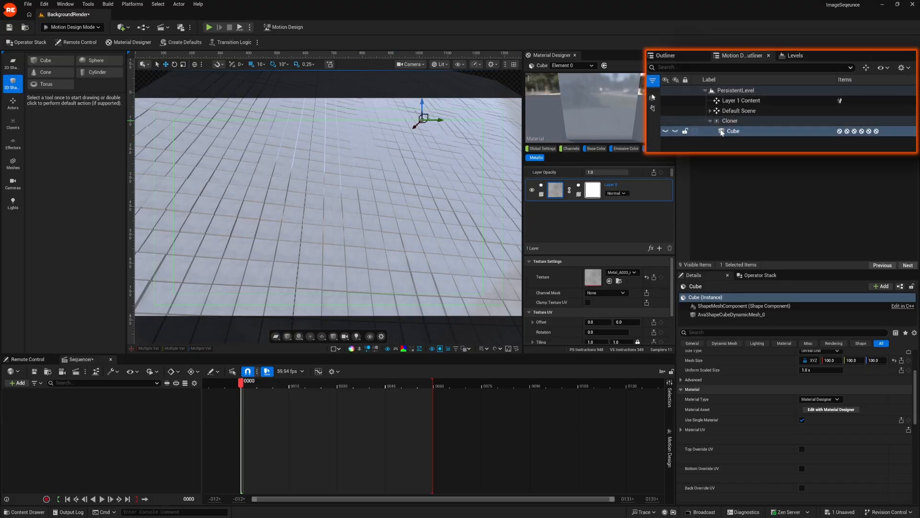
pyautogui.hotkey('ctrl', 'd')
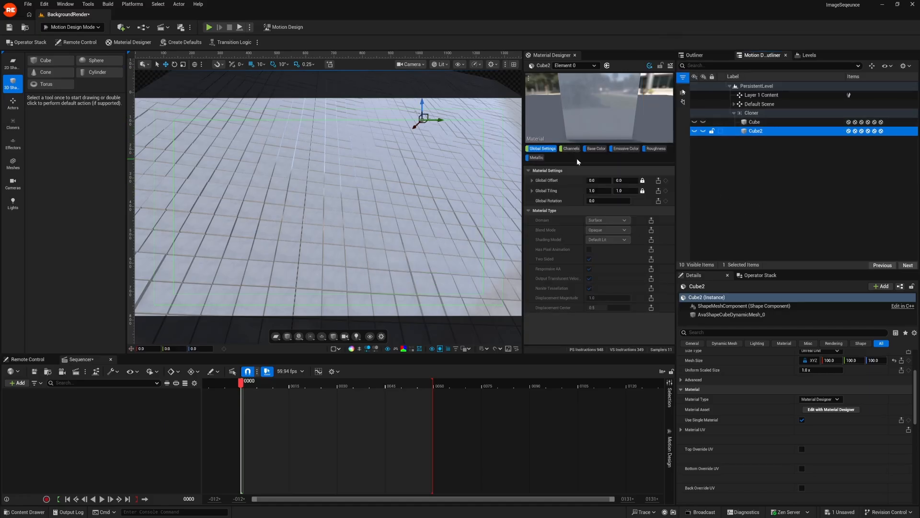
pyautogui.click(597, 148)
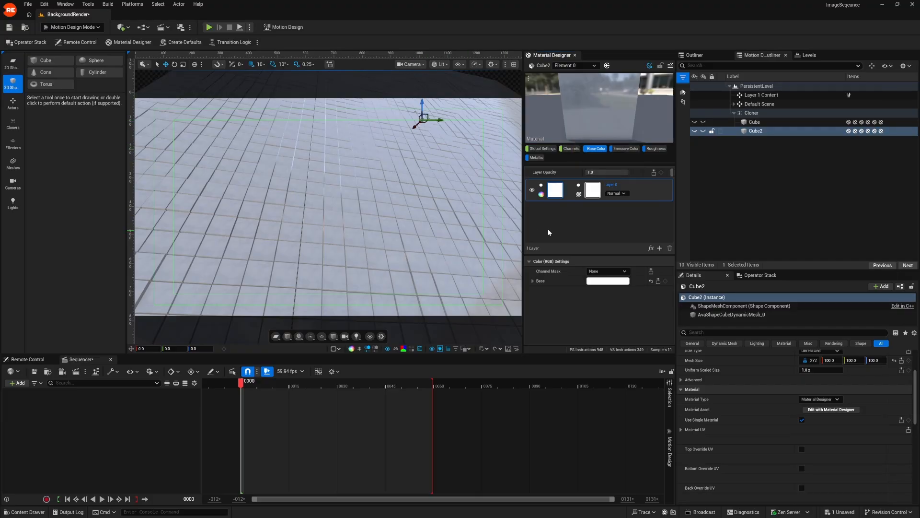
pyautogui.click(591, 282)
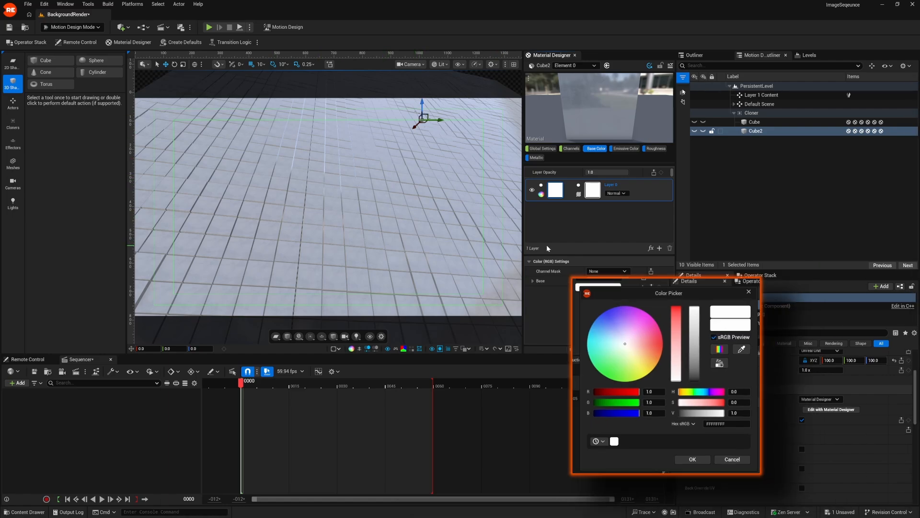
pyautogui.moveTo(626, 350); pyautogui.dragTo(600, 314)
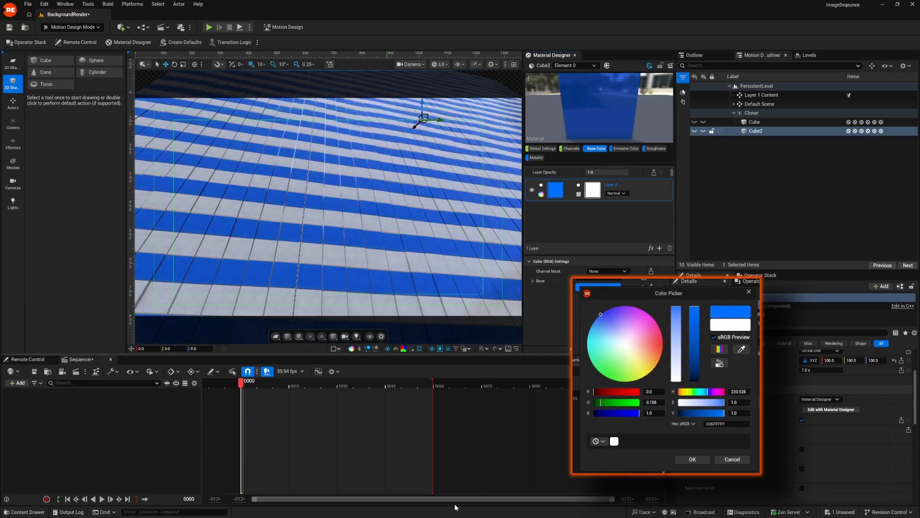
pyautogui.moveTo(675, 309)
pyautogui.mouseDown()
pyautogui.moveTo(692, 318)
pyautogui.moveTo(682, 350)
pyautogui.moveTo(675, 313)
pyautogui.mouseUp()
pyautogui.moveTo(694, 349); pyautogui.dragTo(690, 336)
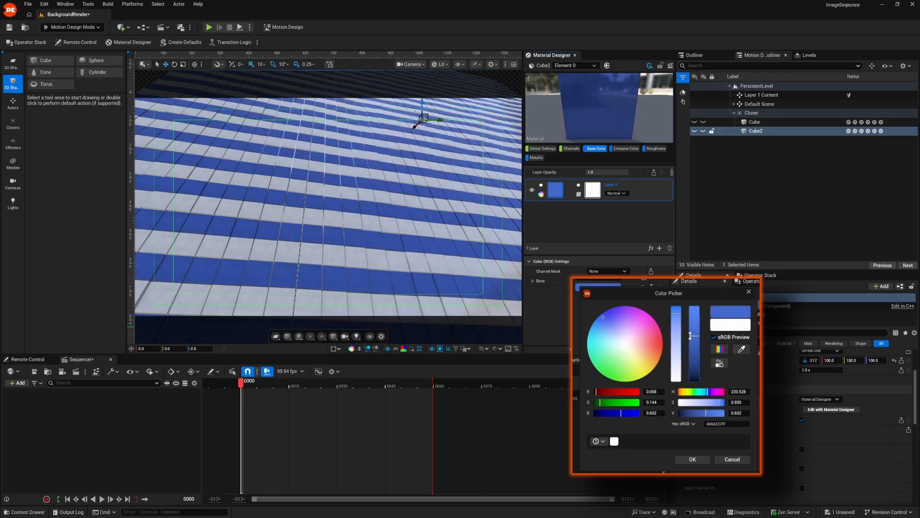
pyautogui.click(693, 459)
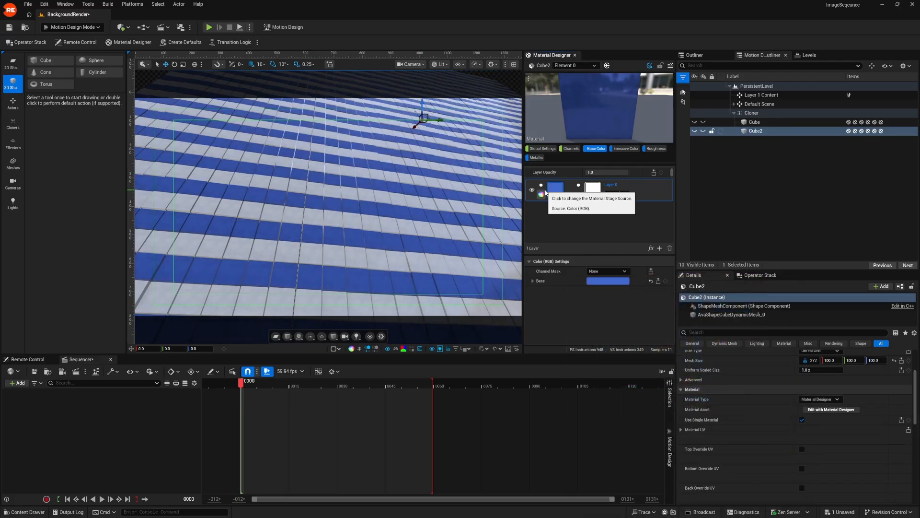
# Set the Cloner's Mesh Render Mode to Random.
pyautogui.click(750, 114)
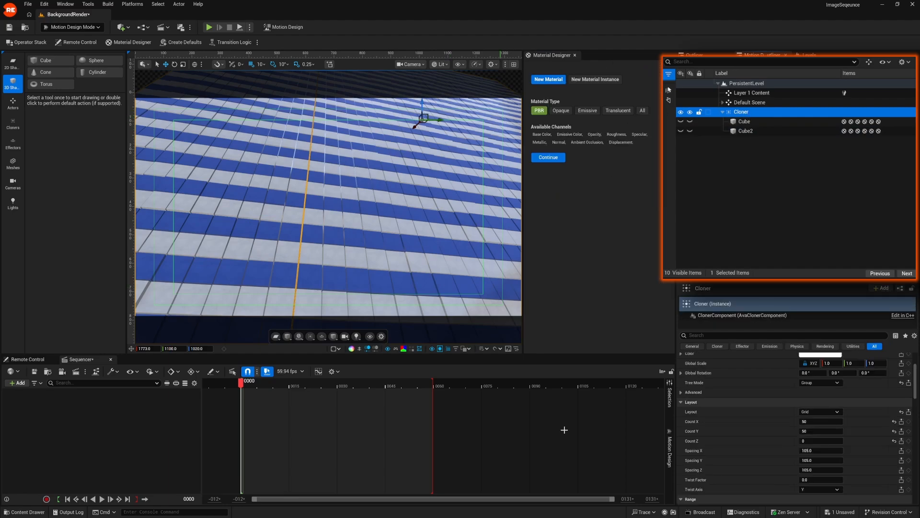
pyautogui.scroll(-10, 751, 475)
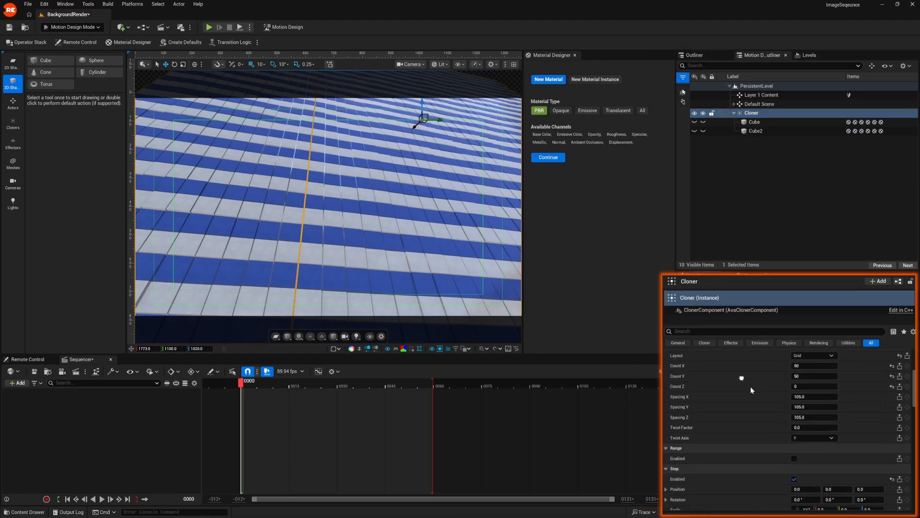
pyautogui.scroll(-10, 711, 453)
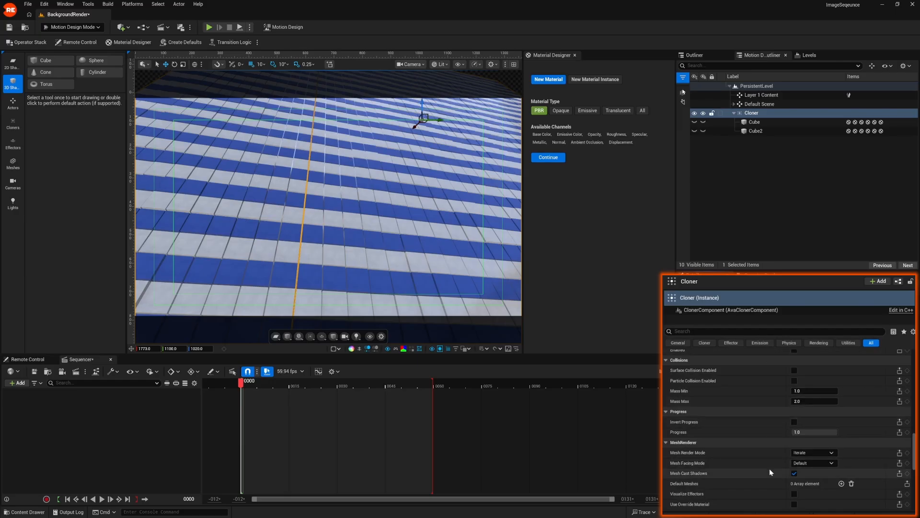
pyautogui.scroll(-2, 768, 468)
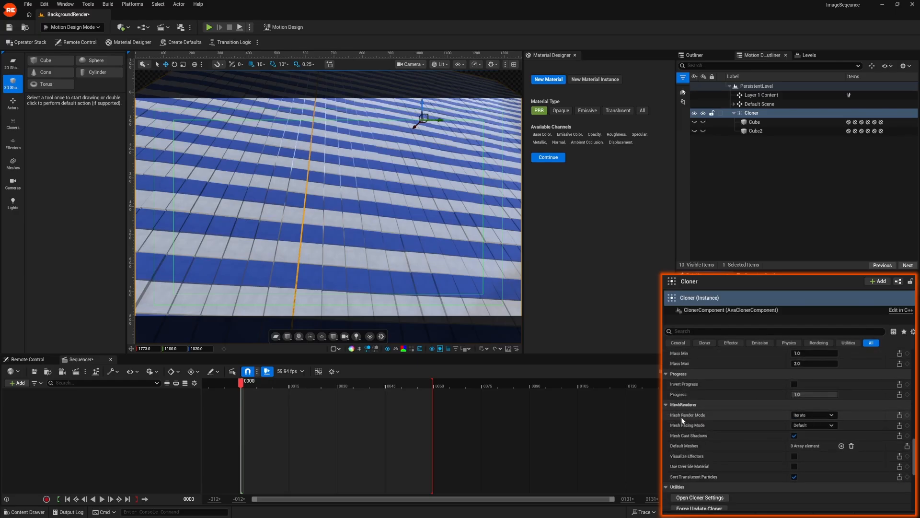
pyautogui.click(811, 415)
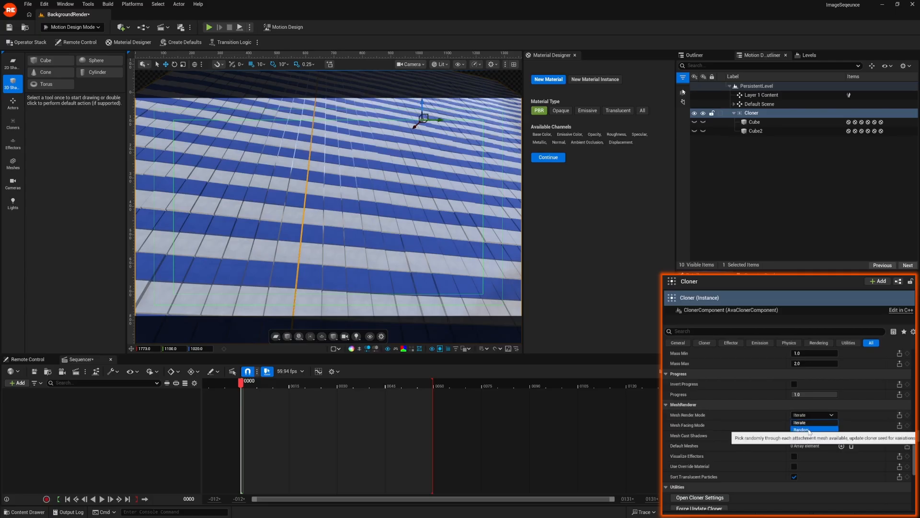
pyautogui.click(809, 429)
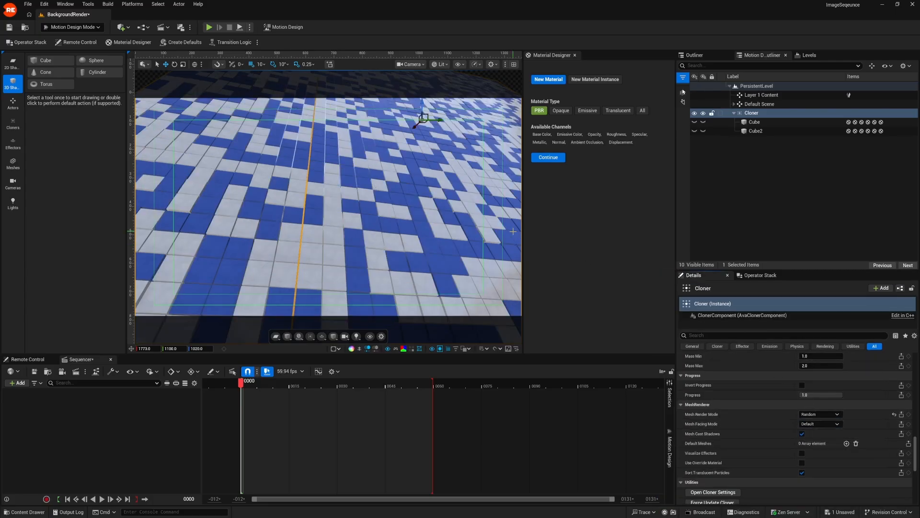
# Try seed 2 on the Cloner to vary the random pattern, and set the seed back to 0.
pyautogui.scroll(15, 713, 438)
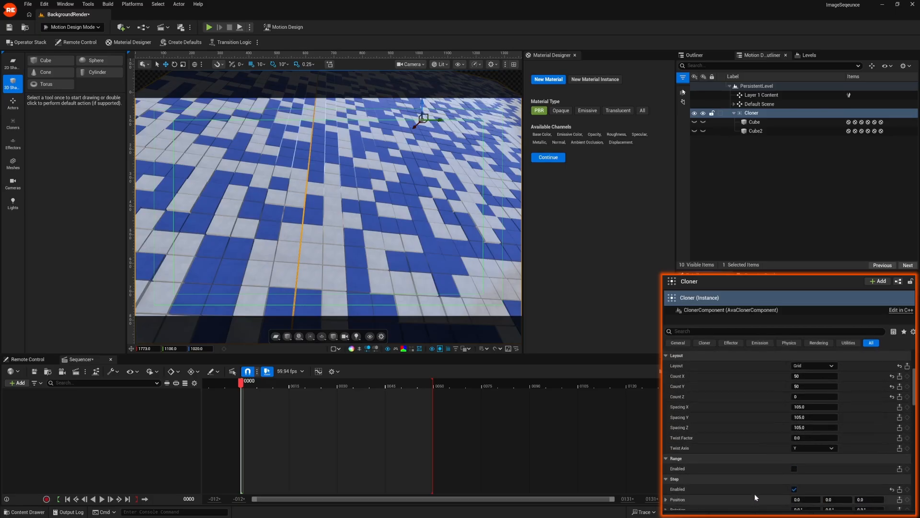
pyautogui.scroll(3, 759, 405)
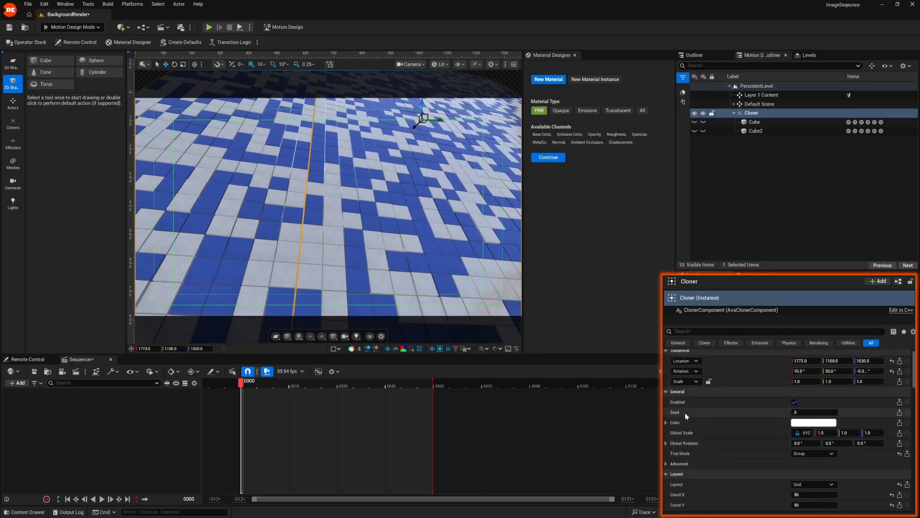
pyautogui.click(801, 413)
pyautogui.press('Return')
pyautogui.write('2')
pyautogui.press('Return')
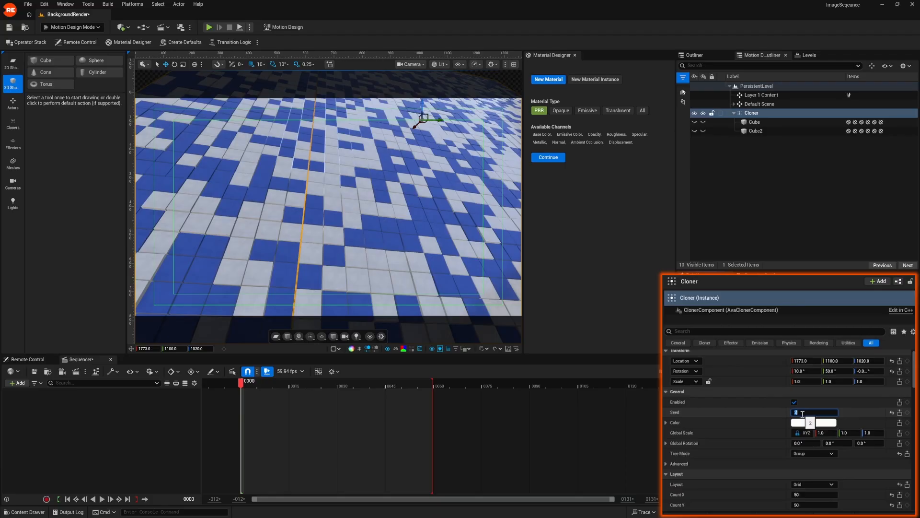
pyautogui.write('0')
pyautogui.press('Return')
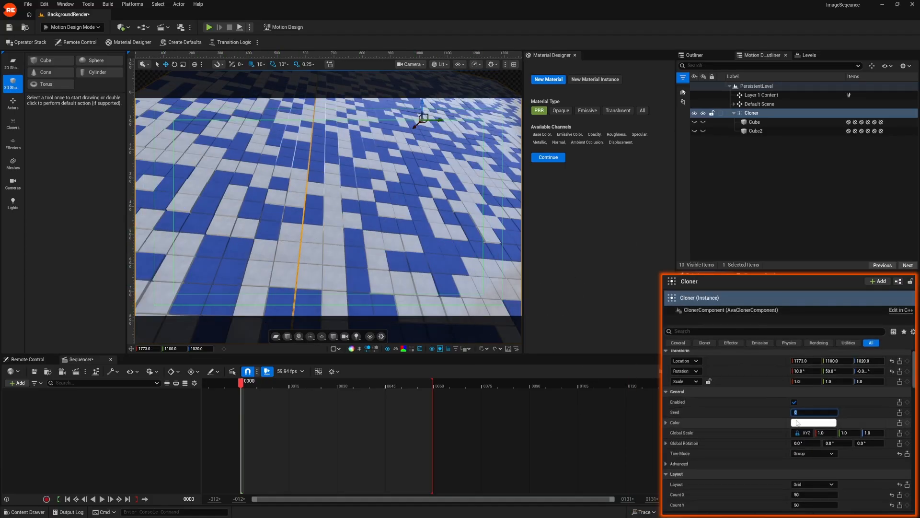
pyautogui.scroll(-1, 723, 427)
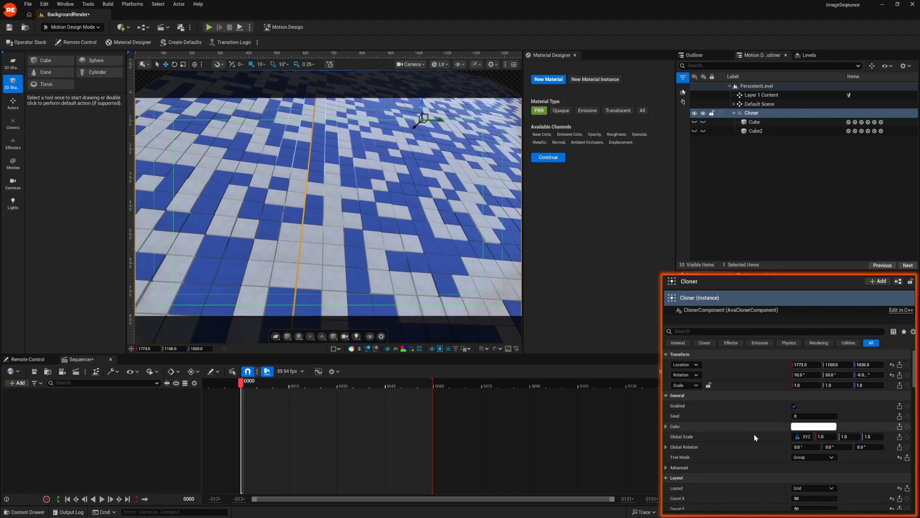
pyautogui.scroll(-15, 757, 435)
pyautogui.scroll(5, 754, 475)
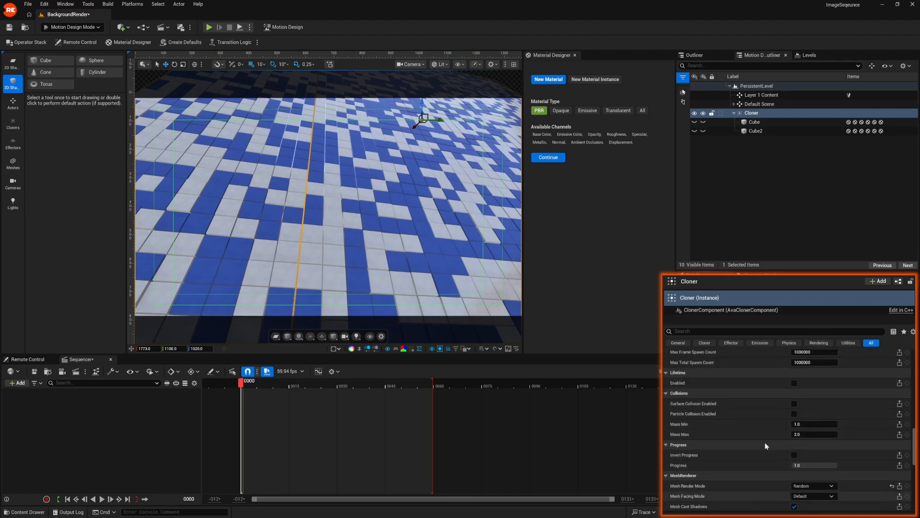
pyautogui.scroll(10, 761, 479)
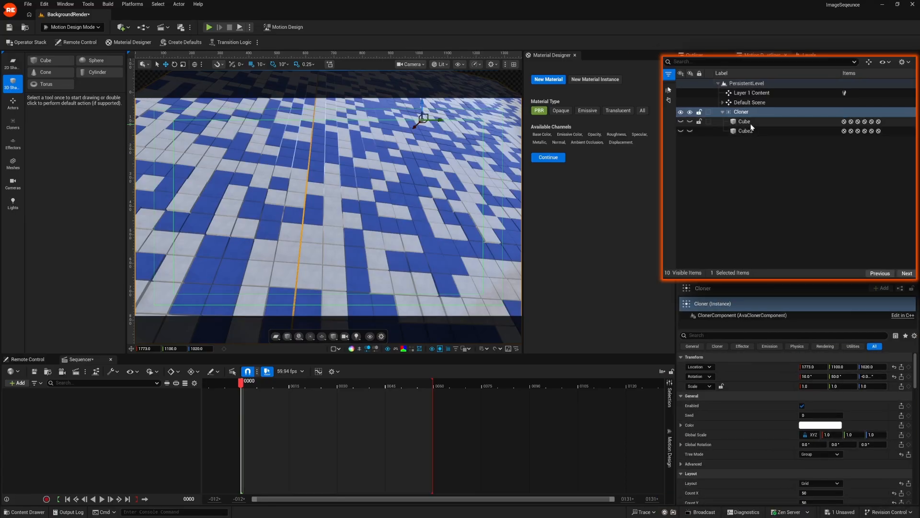
# Duplicate the white Cube twice inside the Cloner and select the blue Cube2.
pyautogui.click(755, 122)
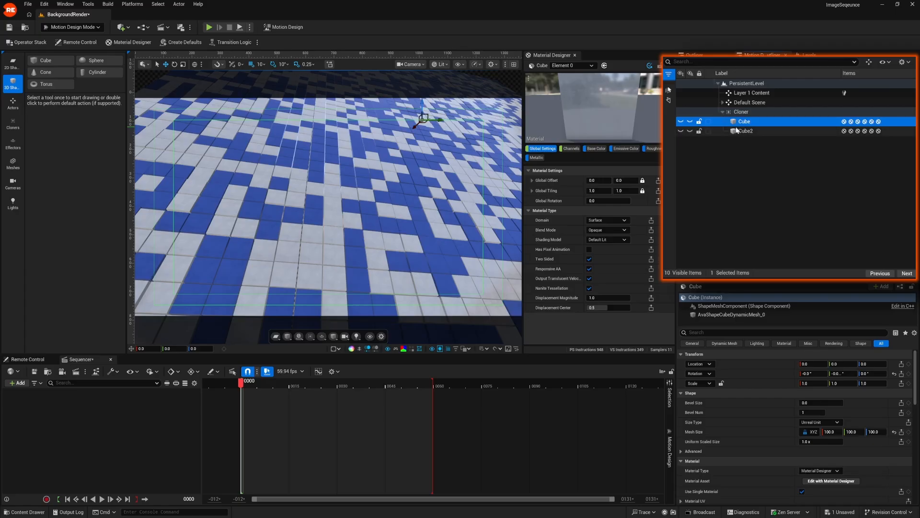
pyautogui.hotkey('ctrl', 'd')
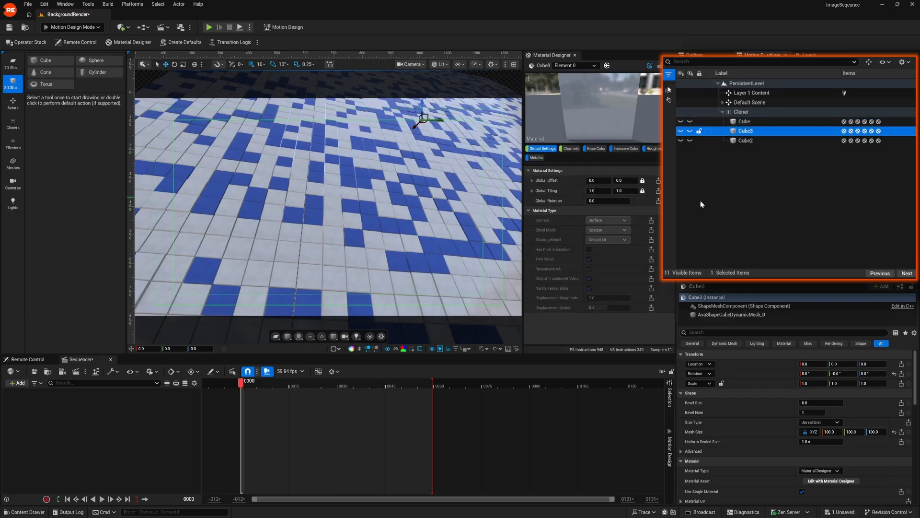
pyautogui.hotkey('ctrl', 'd')
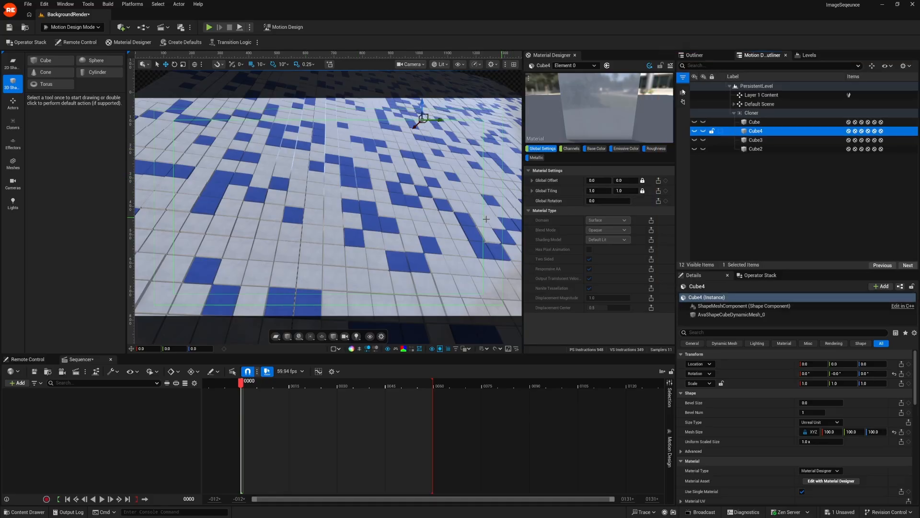
pyautogui.click(756, 149)
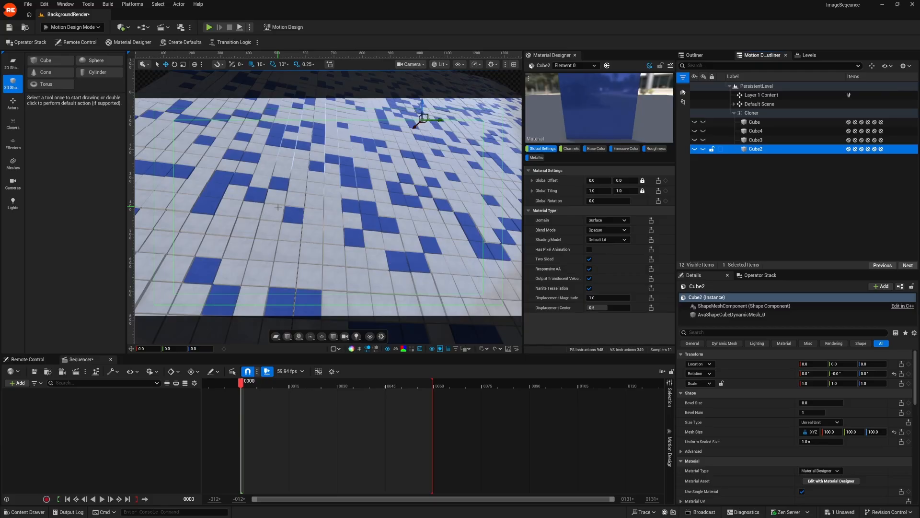
pyautogui.scroll(-3, 381, 263)
pyautogui.moveTo(382, 264); pyautogui.dragTo(379, 256, button='middle')
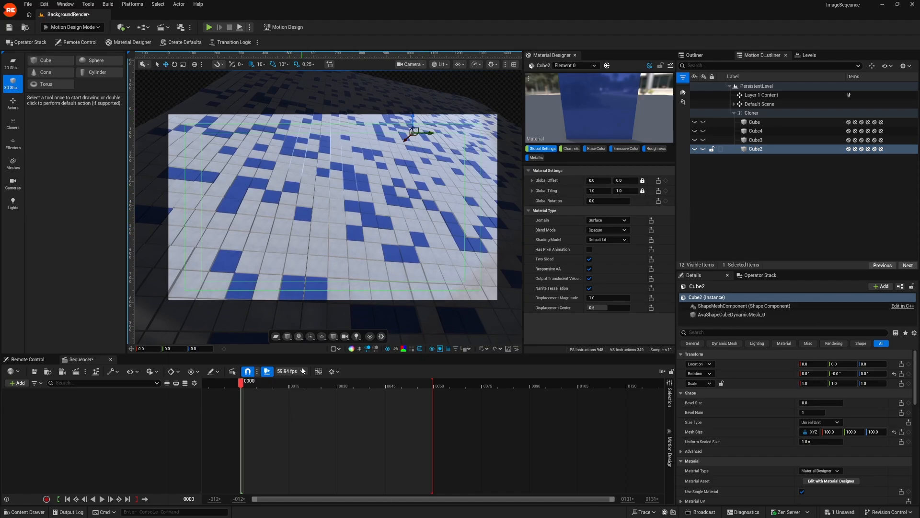
# Select the Cloner and filter its properties by "step".
pyautogui.click(372, 154)
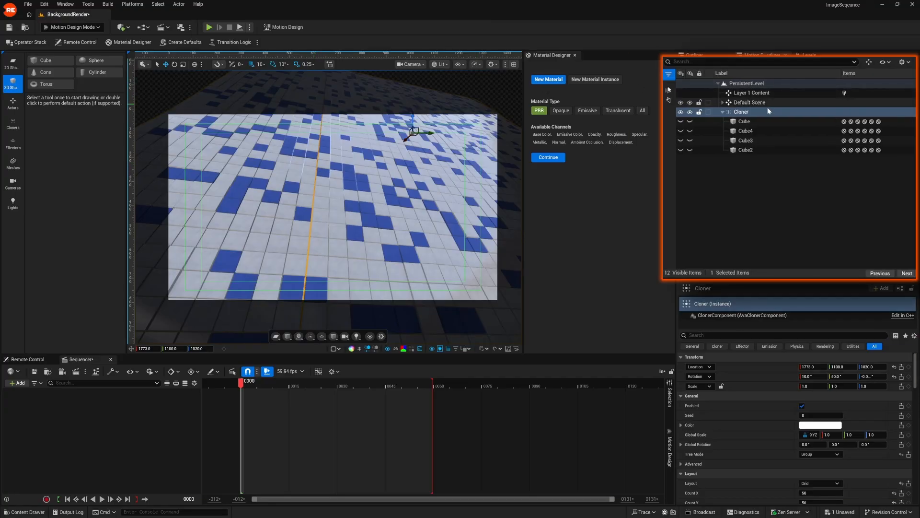
pyautogui.scroll(-10, 771, 448)
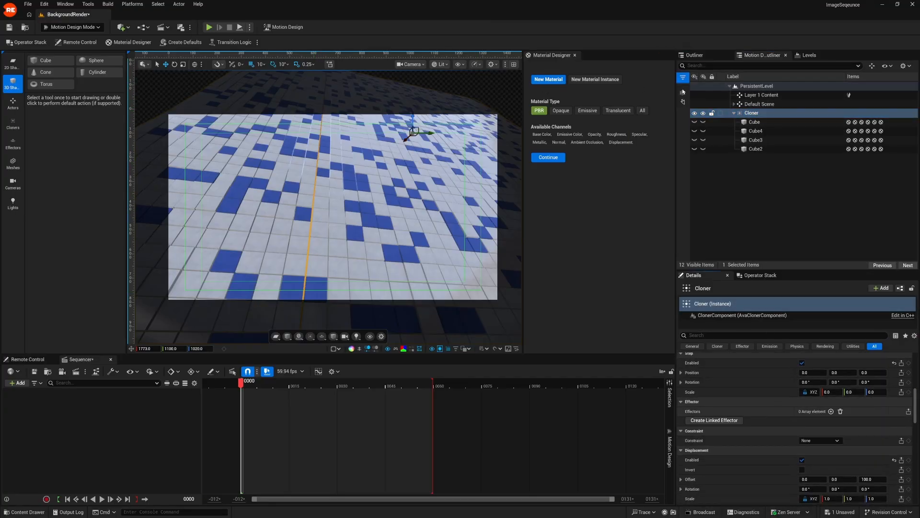
pyautogui.scroll(-5, 780, 349)
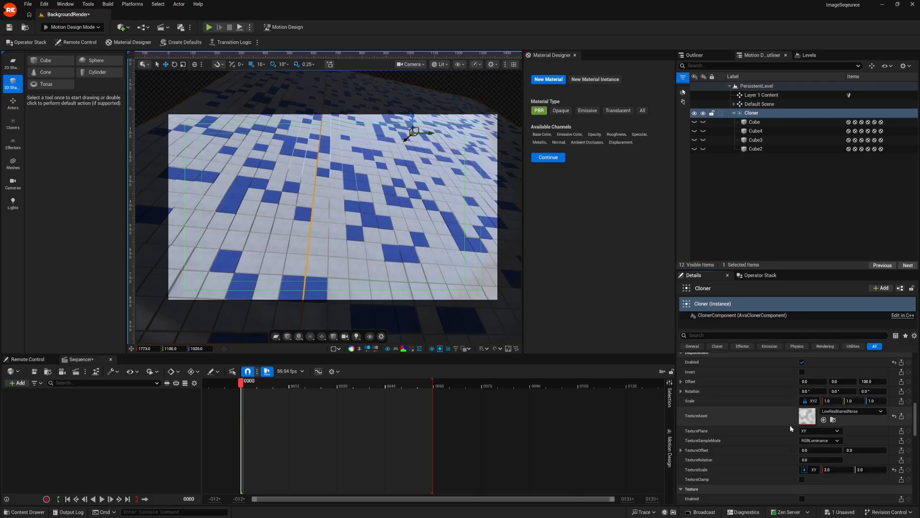
pyautogui.click(720, 335)
pyautogui.write('step')
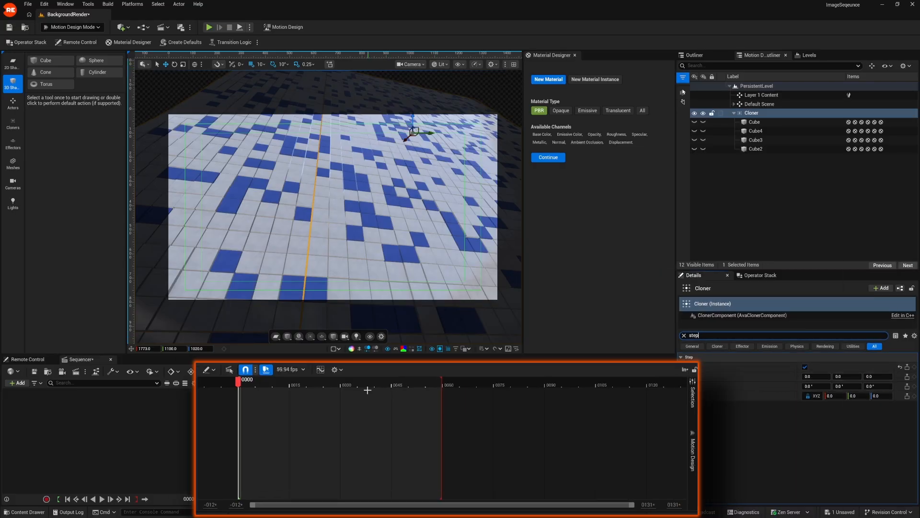
# Try keyframing the Cloner's Step Position X from about 3743 at frame 0 to 0 at frame 60, and play the animation.
pyautogui.moveTo(277, 382); pyautogui.dragTo(445, 386)
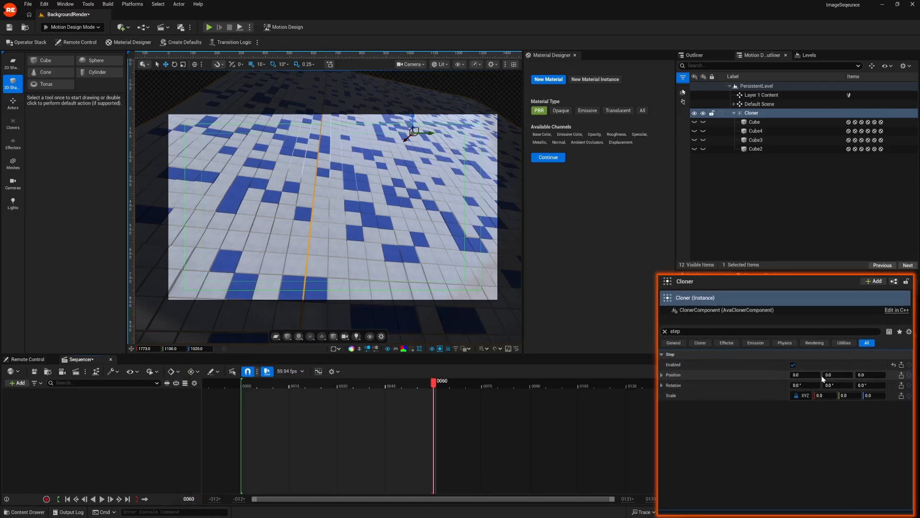
pyautogui.click(909, 375)
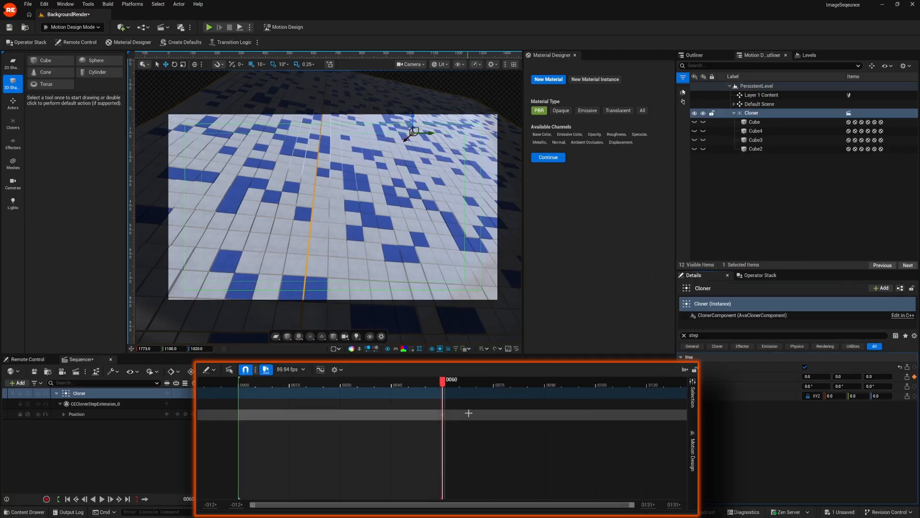
pyautogui.click(414, 386)
pyautogui.moveTo(409, 387); pyautogui.dragTo(242, 388)
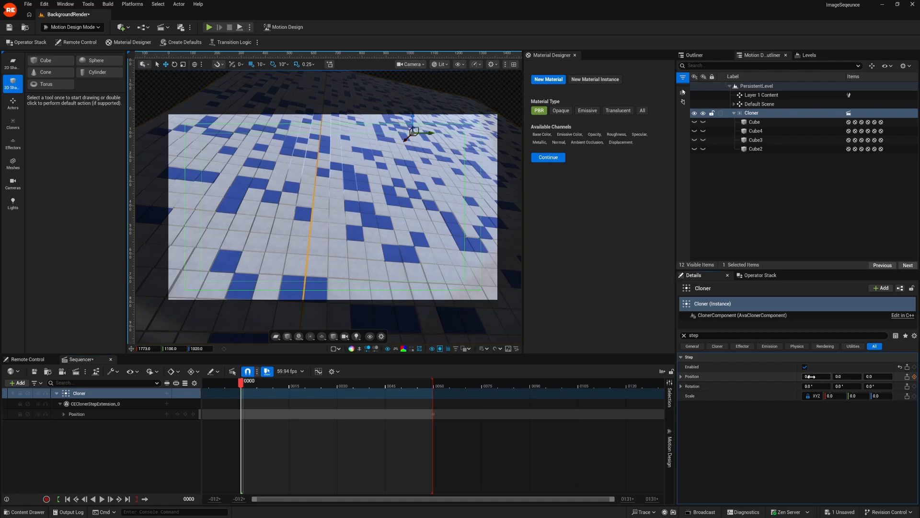
pyautogui.moveTo(810, 377); pyautogui.dragTo(819, 376)
pyautogui.moveTo(815, 376); pyautogui.dragTo(872, 376)
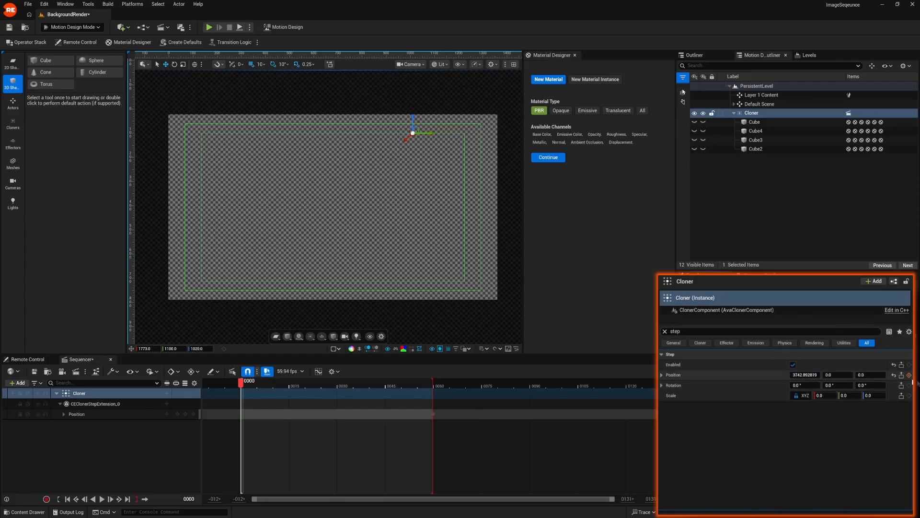
pyautogui.click(914, 376)
pyautogui.click(233, 385)
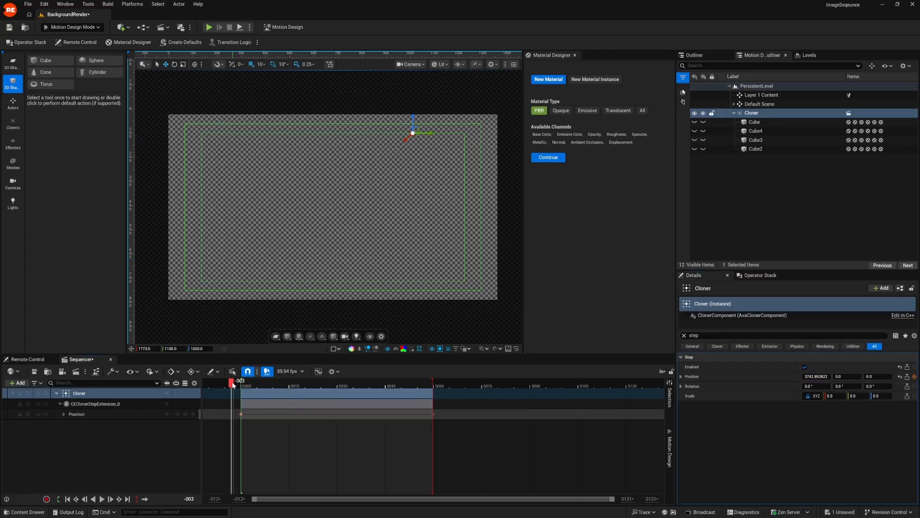
pyautogui.press('space')
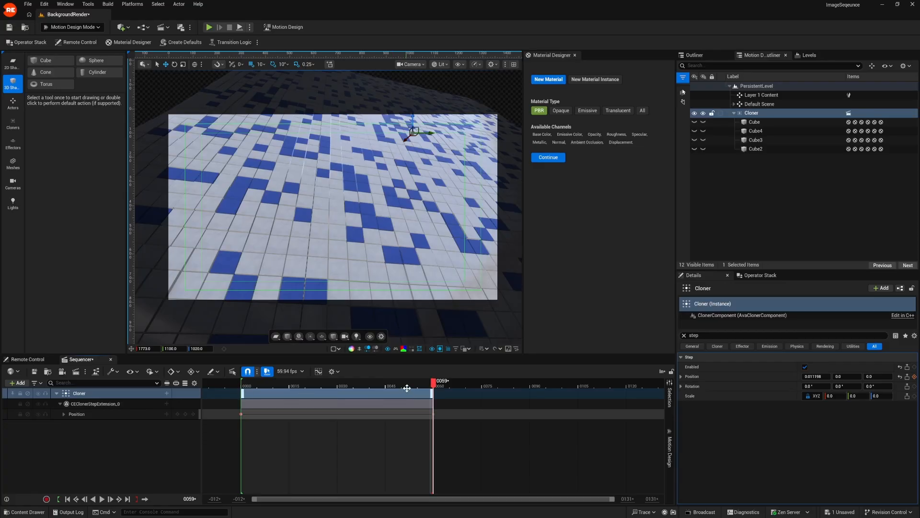
# Try stretching the Step animation and playback range to about frame 210, then delete the Cloner's animation track.
pyautogui.moveTo(407, 387); pyautogui.dragTo(650, 398)
pyautogui.keyDown('ctrl'); pyautogui.scroll(-7, 459, 412); pyautogui.keyUp('ctrl')
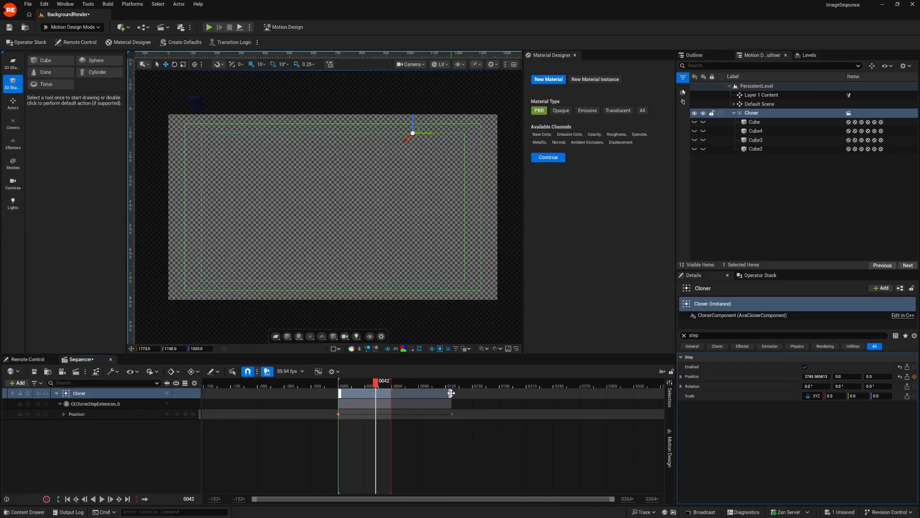
pyautogui.moveTo(451, 393); pyautogui.dragTo(524, 393)
pyautogui.moveTo(391, 380); pyautogui.dragTo(528, 391)
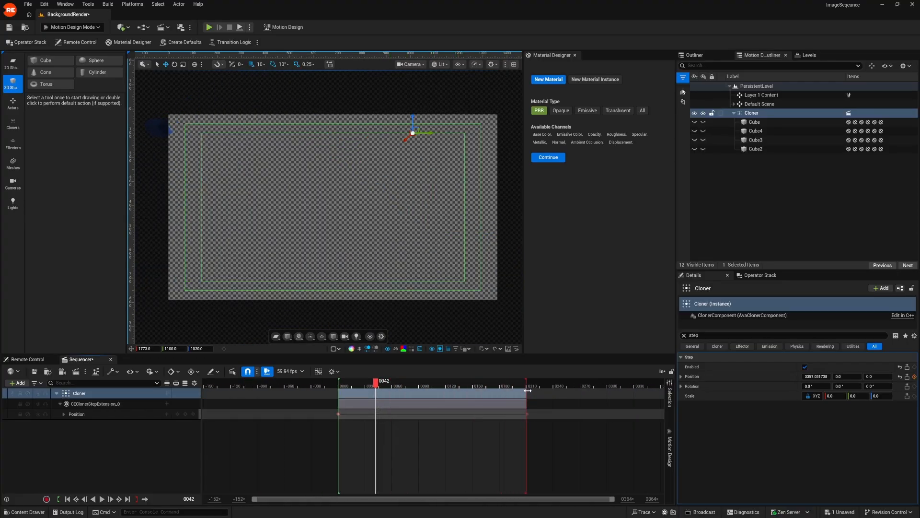
pyautogui.press('space')
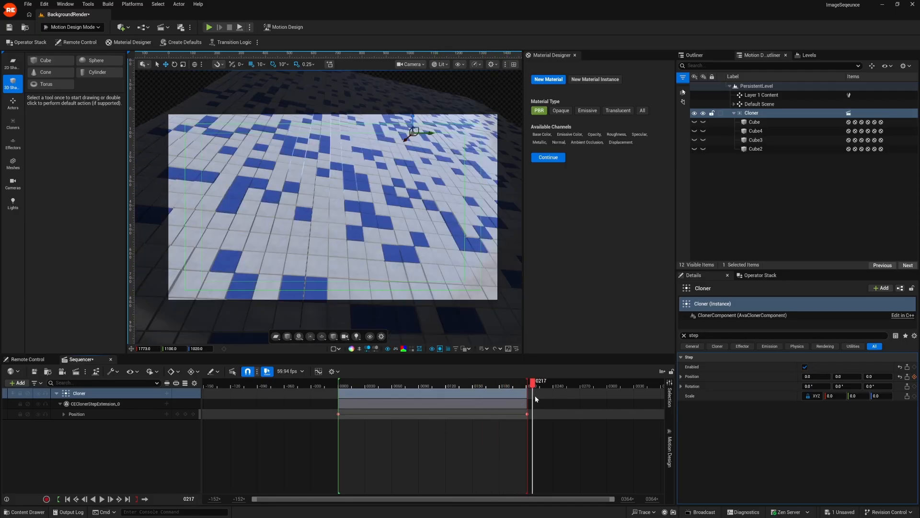
pyautogui.press('Delete')
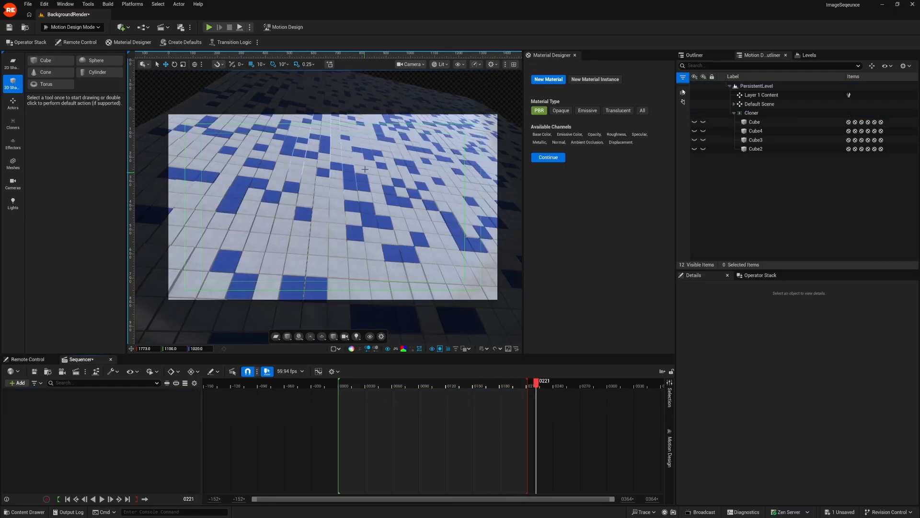
# Move the Cloner to Y 630 and Z 1350, and undo a trial change of its Step Position X.
pyautogui.click(424, 259)
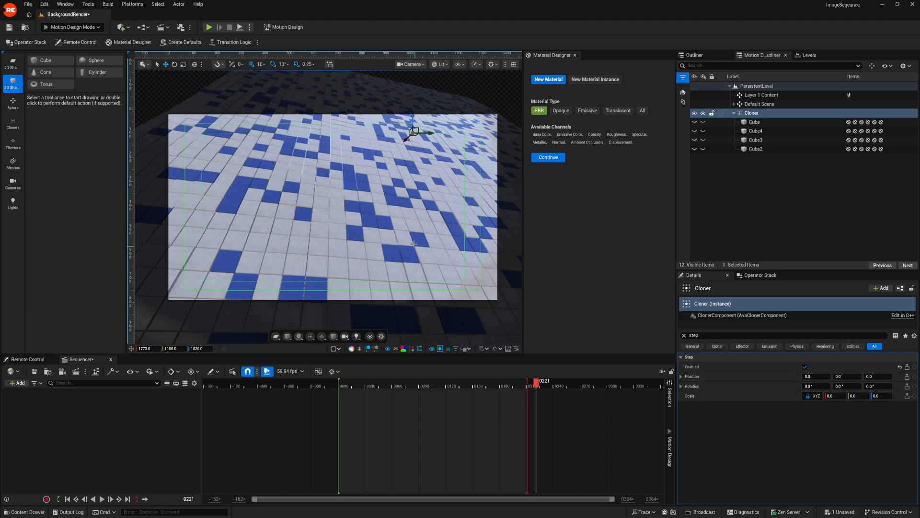
pyautogui.moveTo(425, 133); pyautogui.dragTo(375, 93)
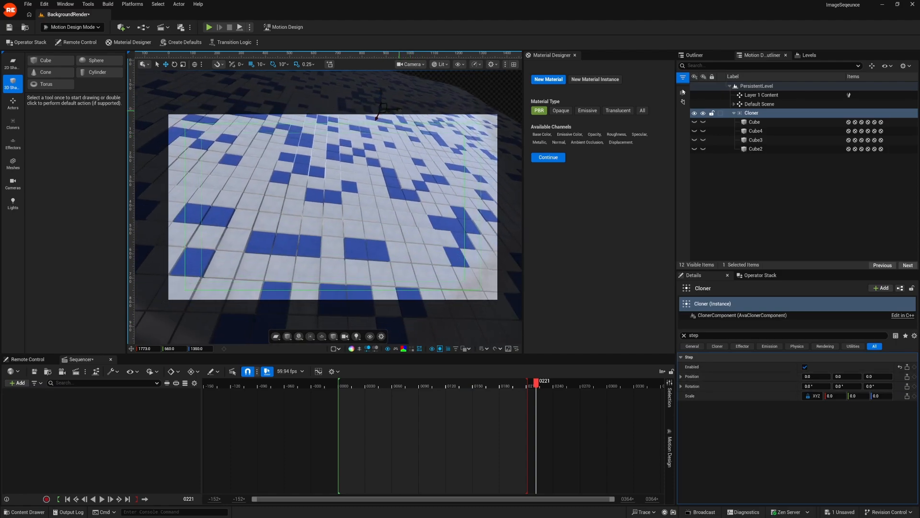
pyautogui.moveTo(810, 376); pyautogui.dragTo(863, 376)
pyautogui.hotkey('ctrl', 'z')
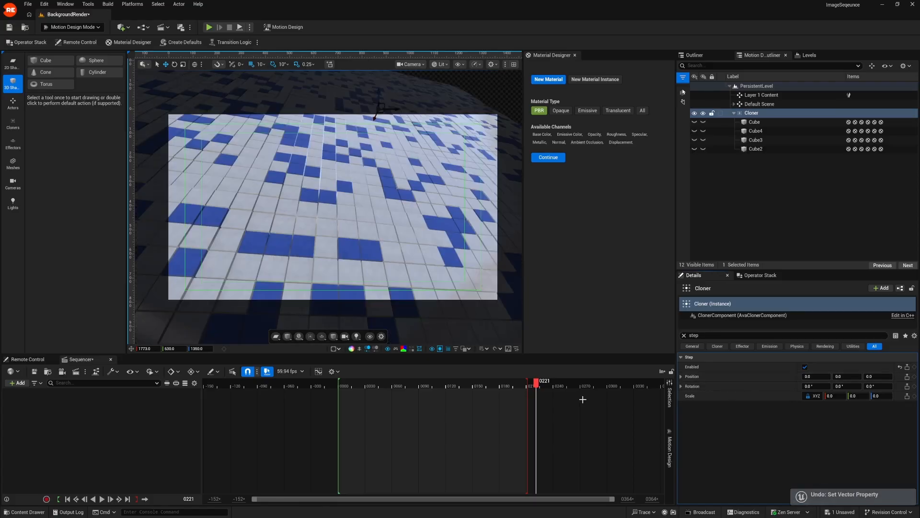
# Shorten the playback range to about frame 120 and keyframe the Cloner's Step Position X from 15 at frame 0 to 0 at its end.
pyautogui.moveTo(537, 393); pyautogui.dragTo(445, 392)
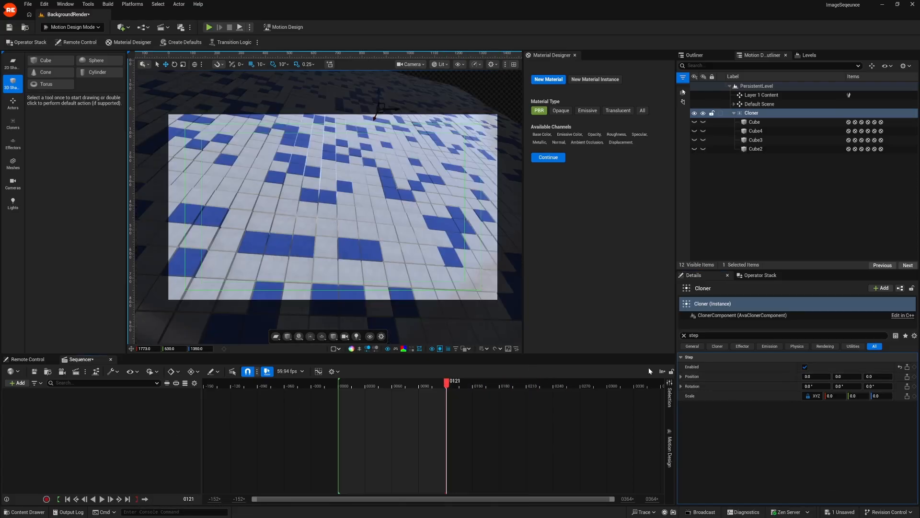
pyautogui.click(914, 376)
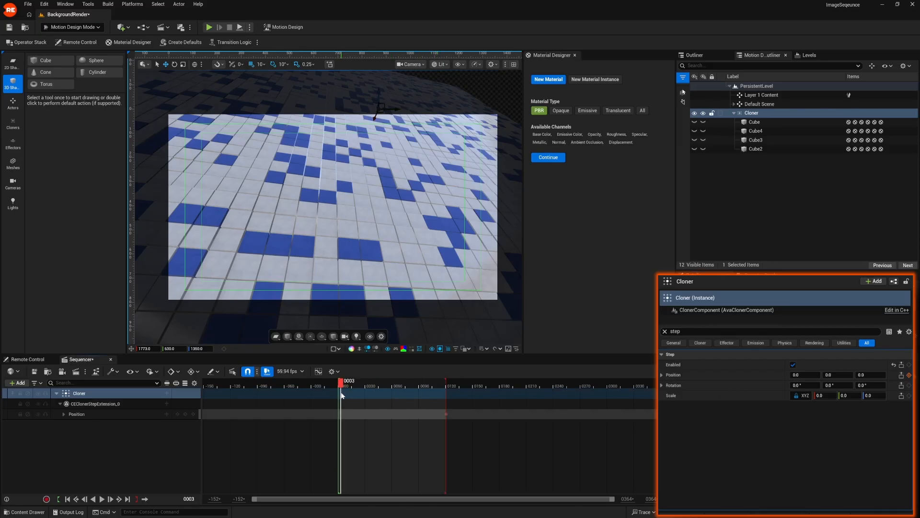
pyautogui.click(805, 374)
pyautogui.write('15')
pyautogui.press('Return')
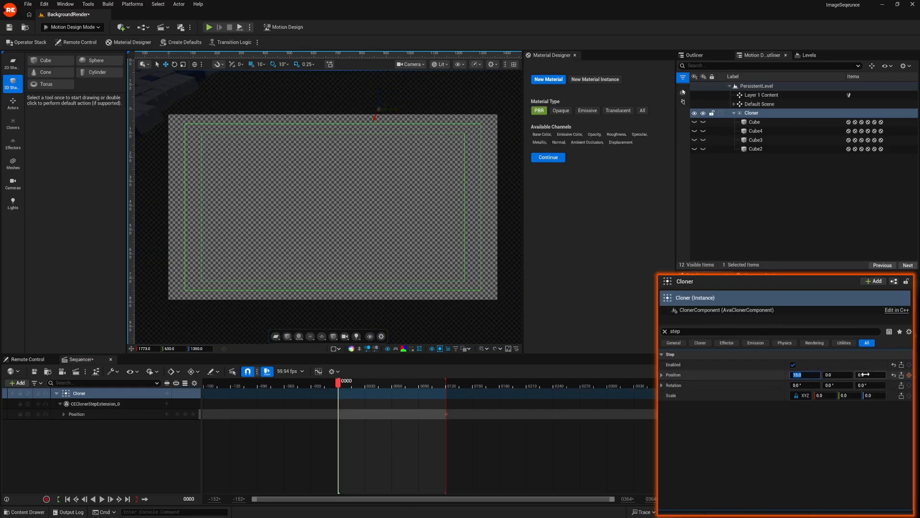
pyautogui.press('Return')
pyautogui.click(895, 375)
pyautogui.press('space')
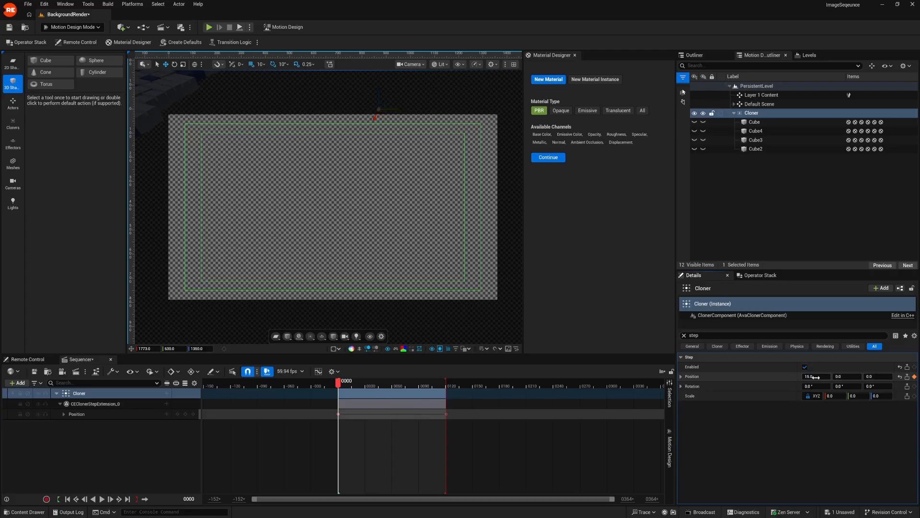
pyautogui.click(900, 377)
# Play back the Step animation twice and save the level with the playhead at frame 120.
pyautogui.click(319, 384)
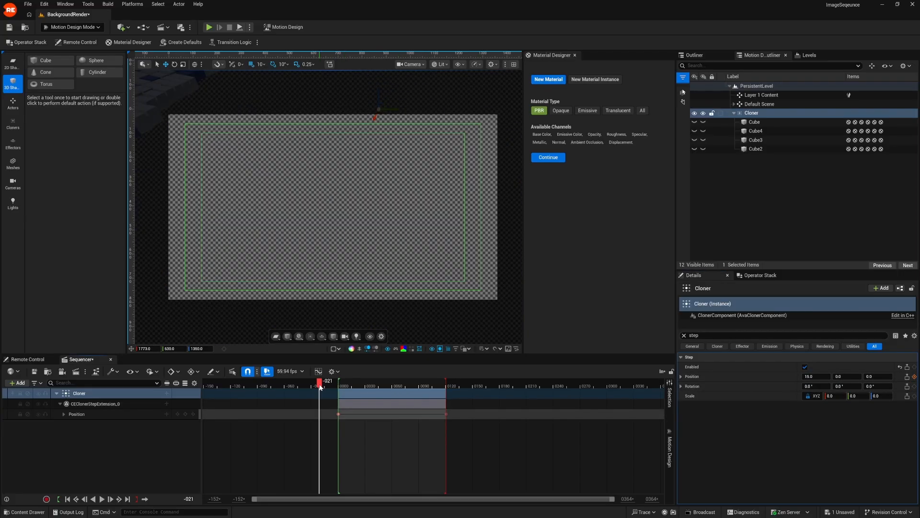
pyautogui.press('space')
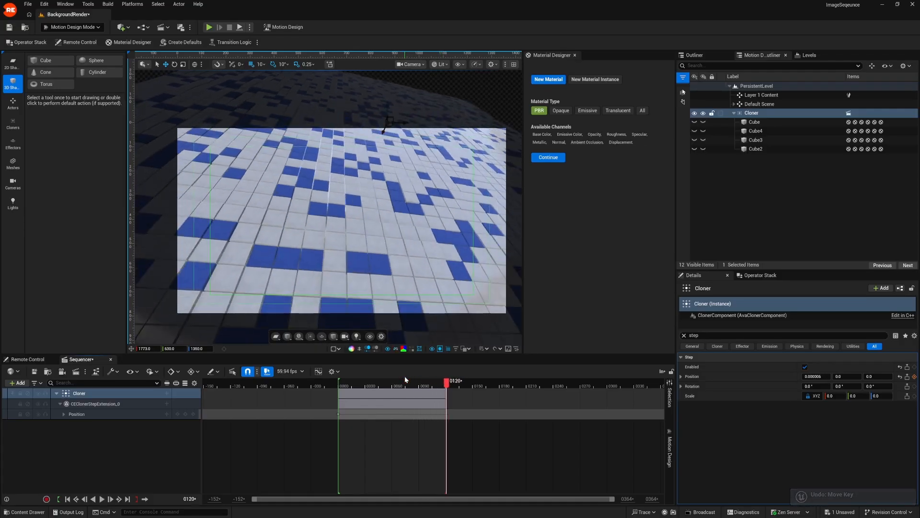
pyautogui.click(316, 385)
pyautogui.press('space')
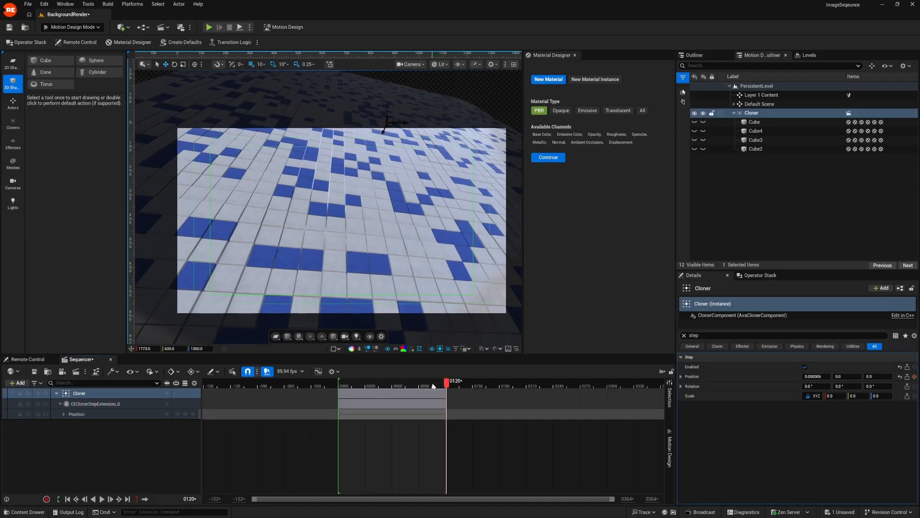
pyautogui.moveTo(432, 386)
pyautogui.mouseDown()
pyautogui.moveTo(353, 386)
pyautogui.moveTo(446, 387)
pyautogui.mouseUp()
pyautogui.hotkey('ctrl', 's')
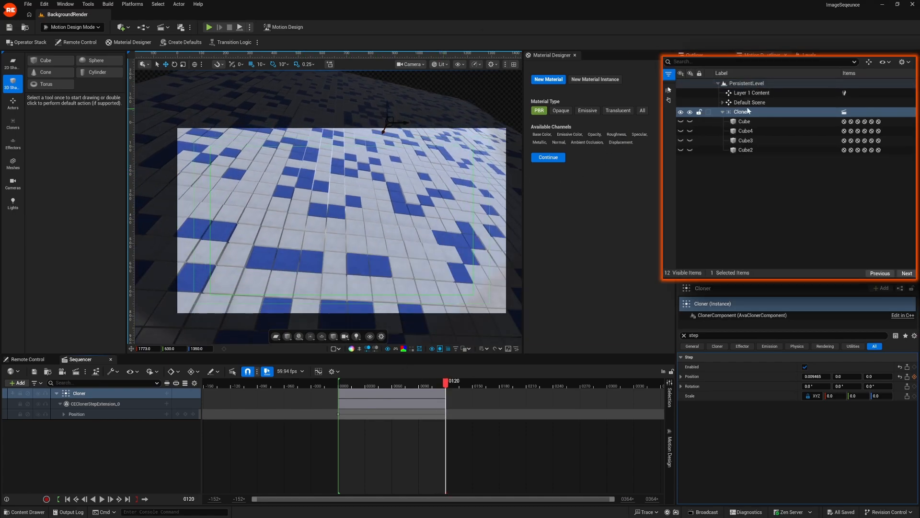
# Rotate DirectionalLight0 in the Default Scene to a yaw of -23°.
pyautogui.click(734, 104)
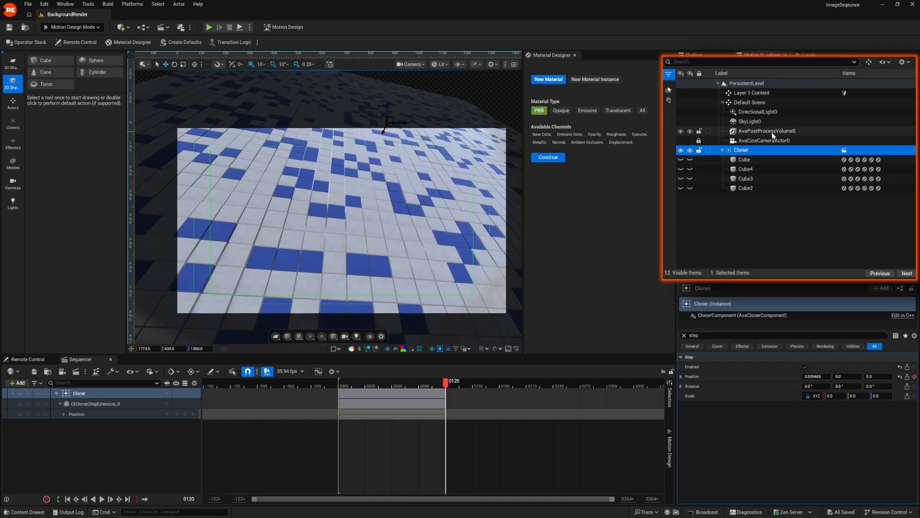
pyautogui.click(760, 113)
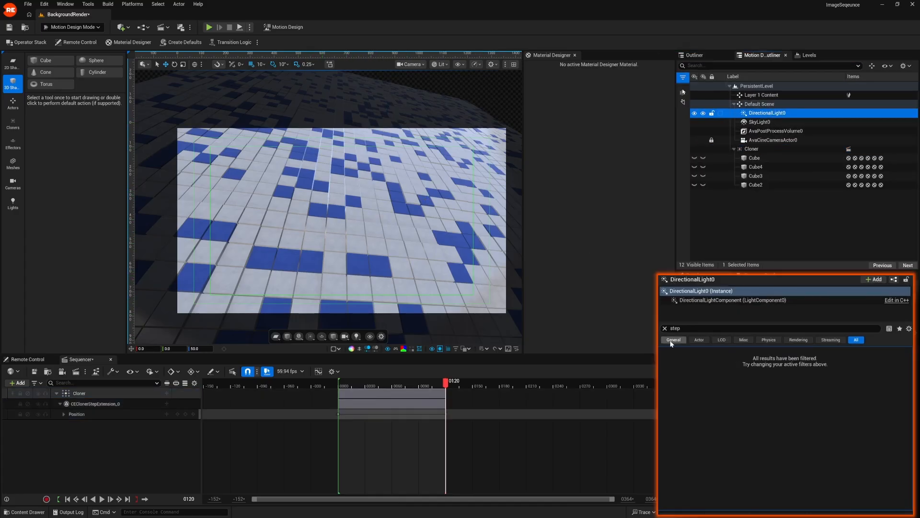
pyautogui.click(665, 329)
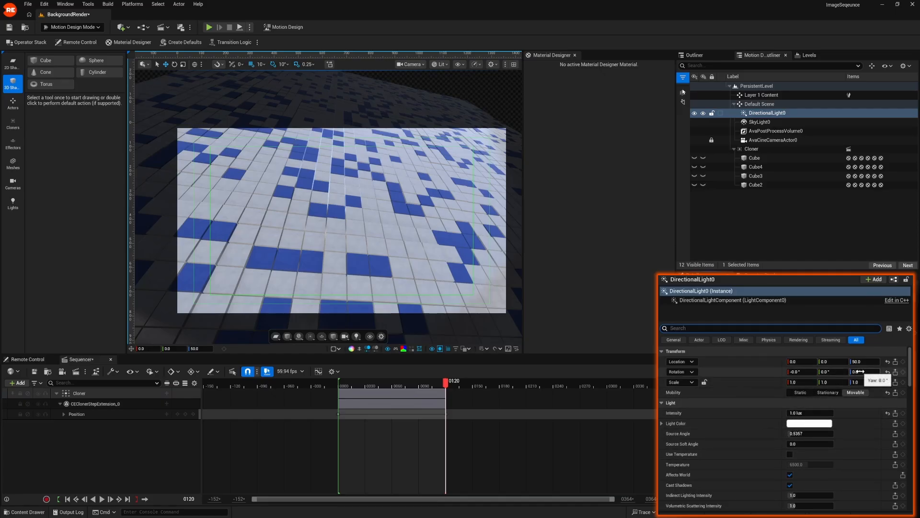
pyautogui.moveTo(860, 371)
pyautogui.mouseDown()
pyautogui.moveTo(848, 371)
pyautogui.moveTo(865, 371)
pyautogui.mouseUp()
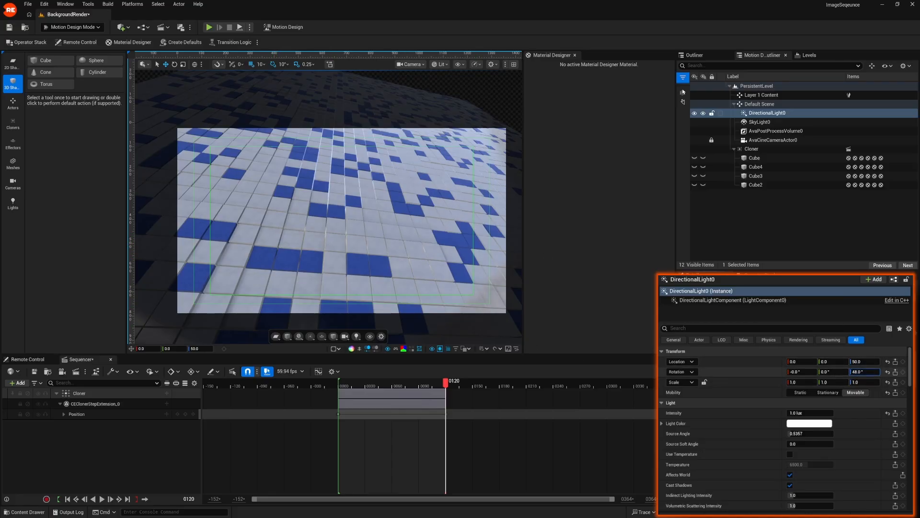
pyautogui.moveTo(865, 371)
pyautogui.mouseDown()
pyautogui.moveTo(838, 371)
pyautogui.moveTo(857, 372)
pyautogui.mouseUp()
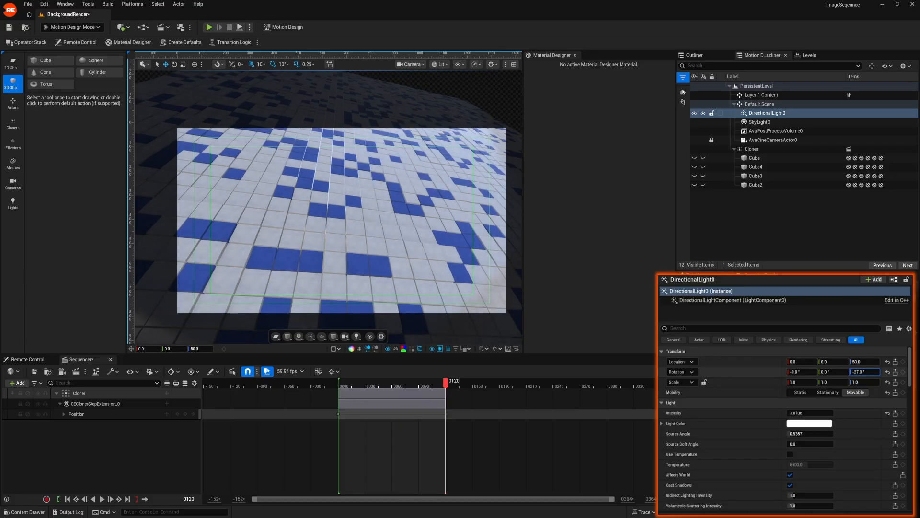
pyautogui.moveTo(857, 371); pyautogui.dragTo(858, 372)
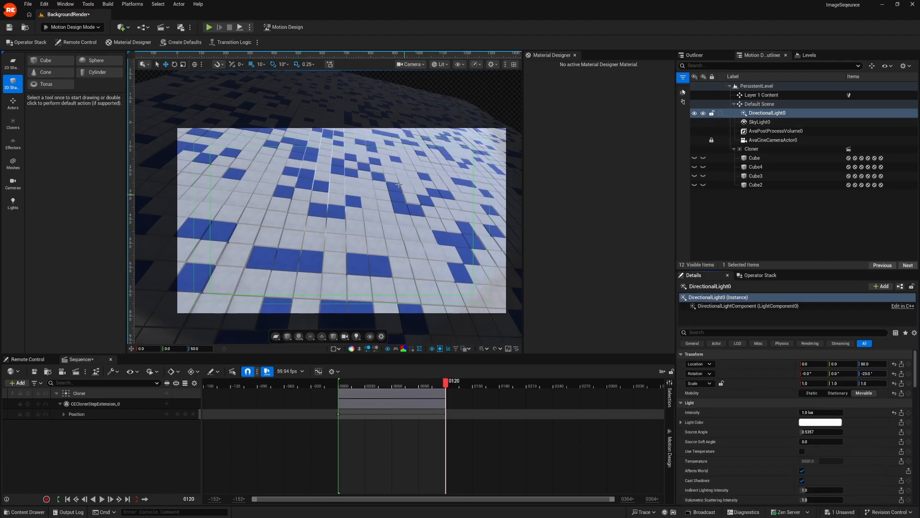
# Raise the Cloner's Displacement Z Offset to about 237 and play the animation from before frame 0.
pyautogui.click(752, 149)
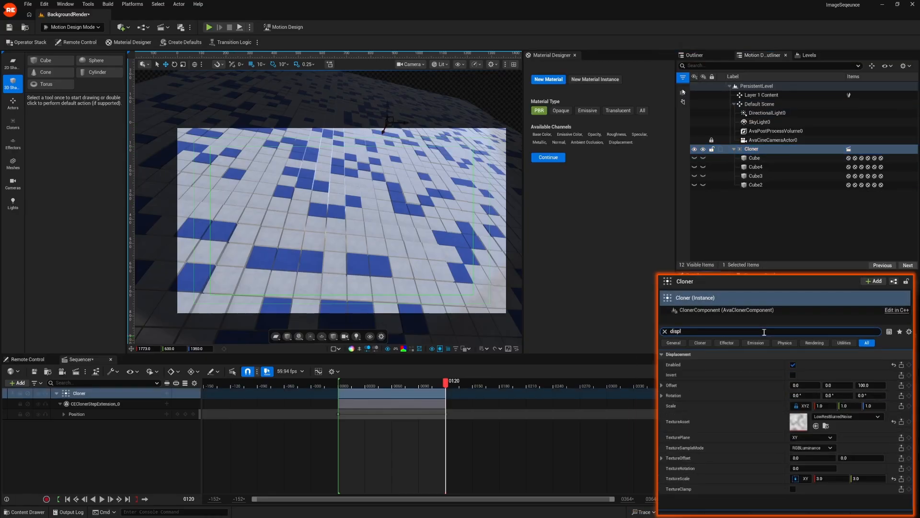
pyautogui.moveTo(868, 386); pyautogui.dragTo(906, 386)
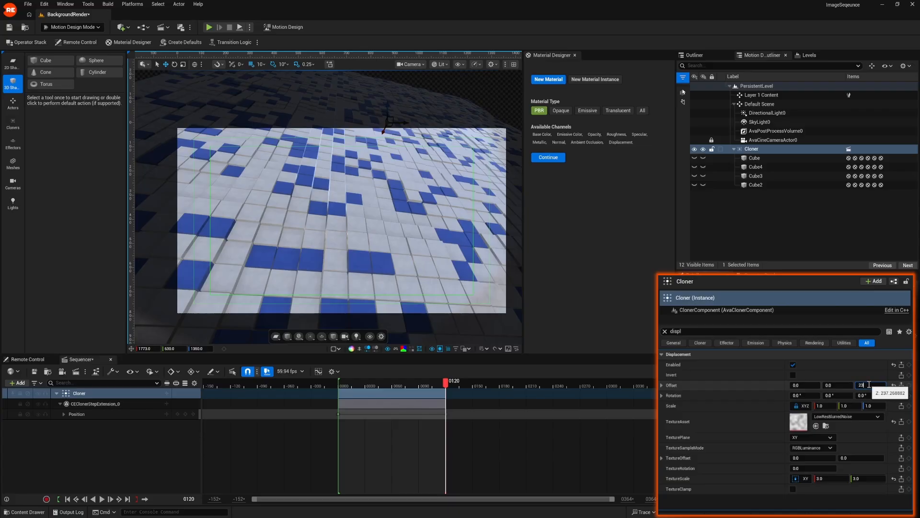
pyautogui.moveTo(719, 440)
pyautogui.mouseDown(button='right')
pyautogui.moveTo(727, 381)
pyautogui.moveTo(727, 426)
pyautogui.mouseUp(button='right')
pyautogui.click(684, 335)
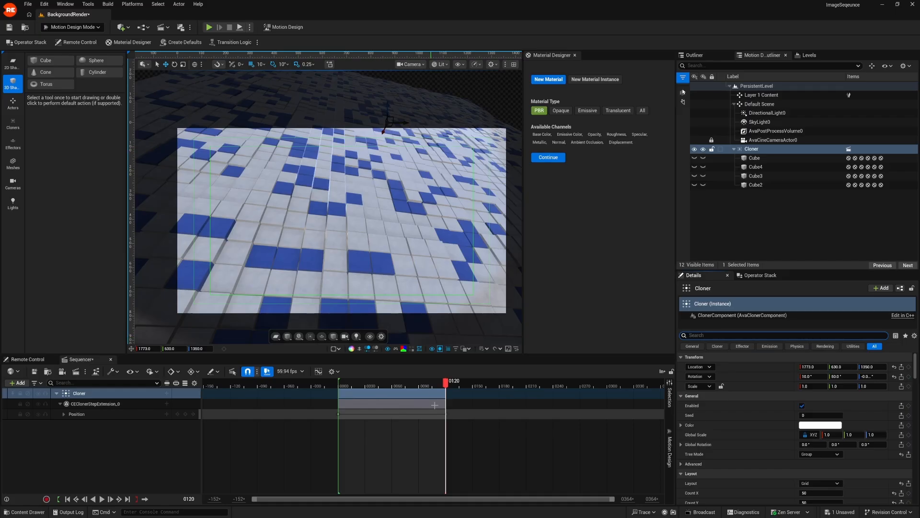
pyautogui.moveTo(441, 384); pyautogui.dragTo(298, 384)
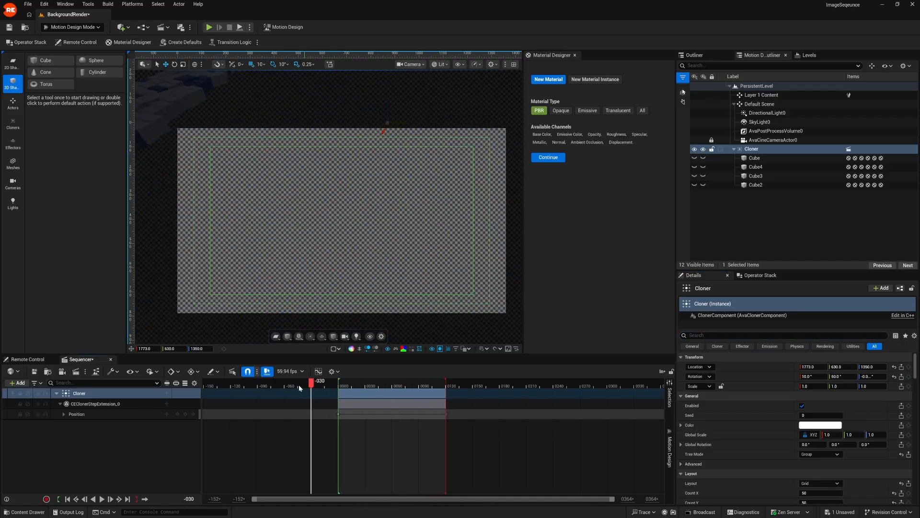
pyautogui.press('space')
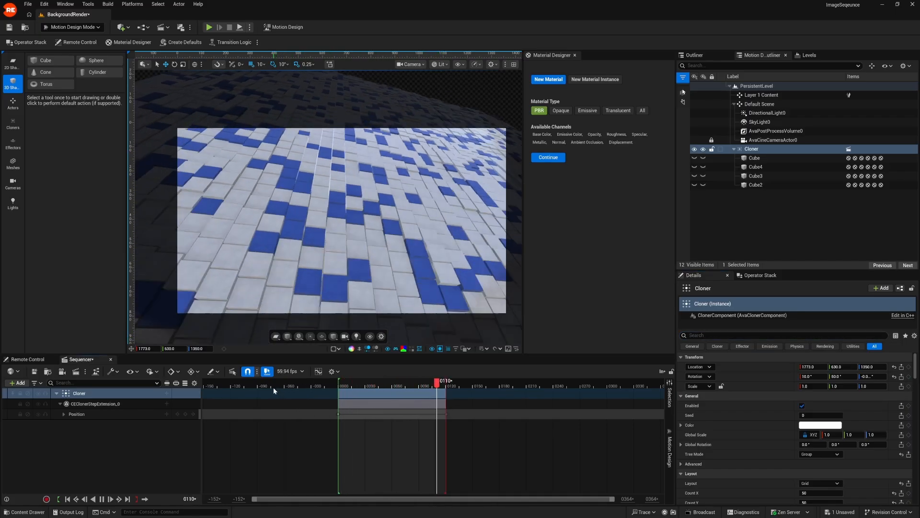